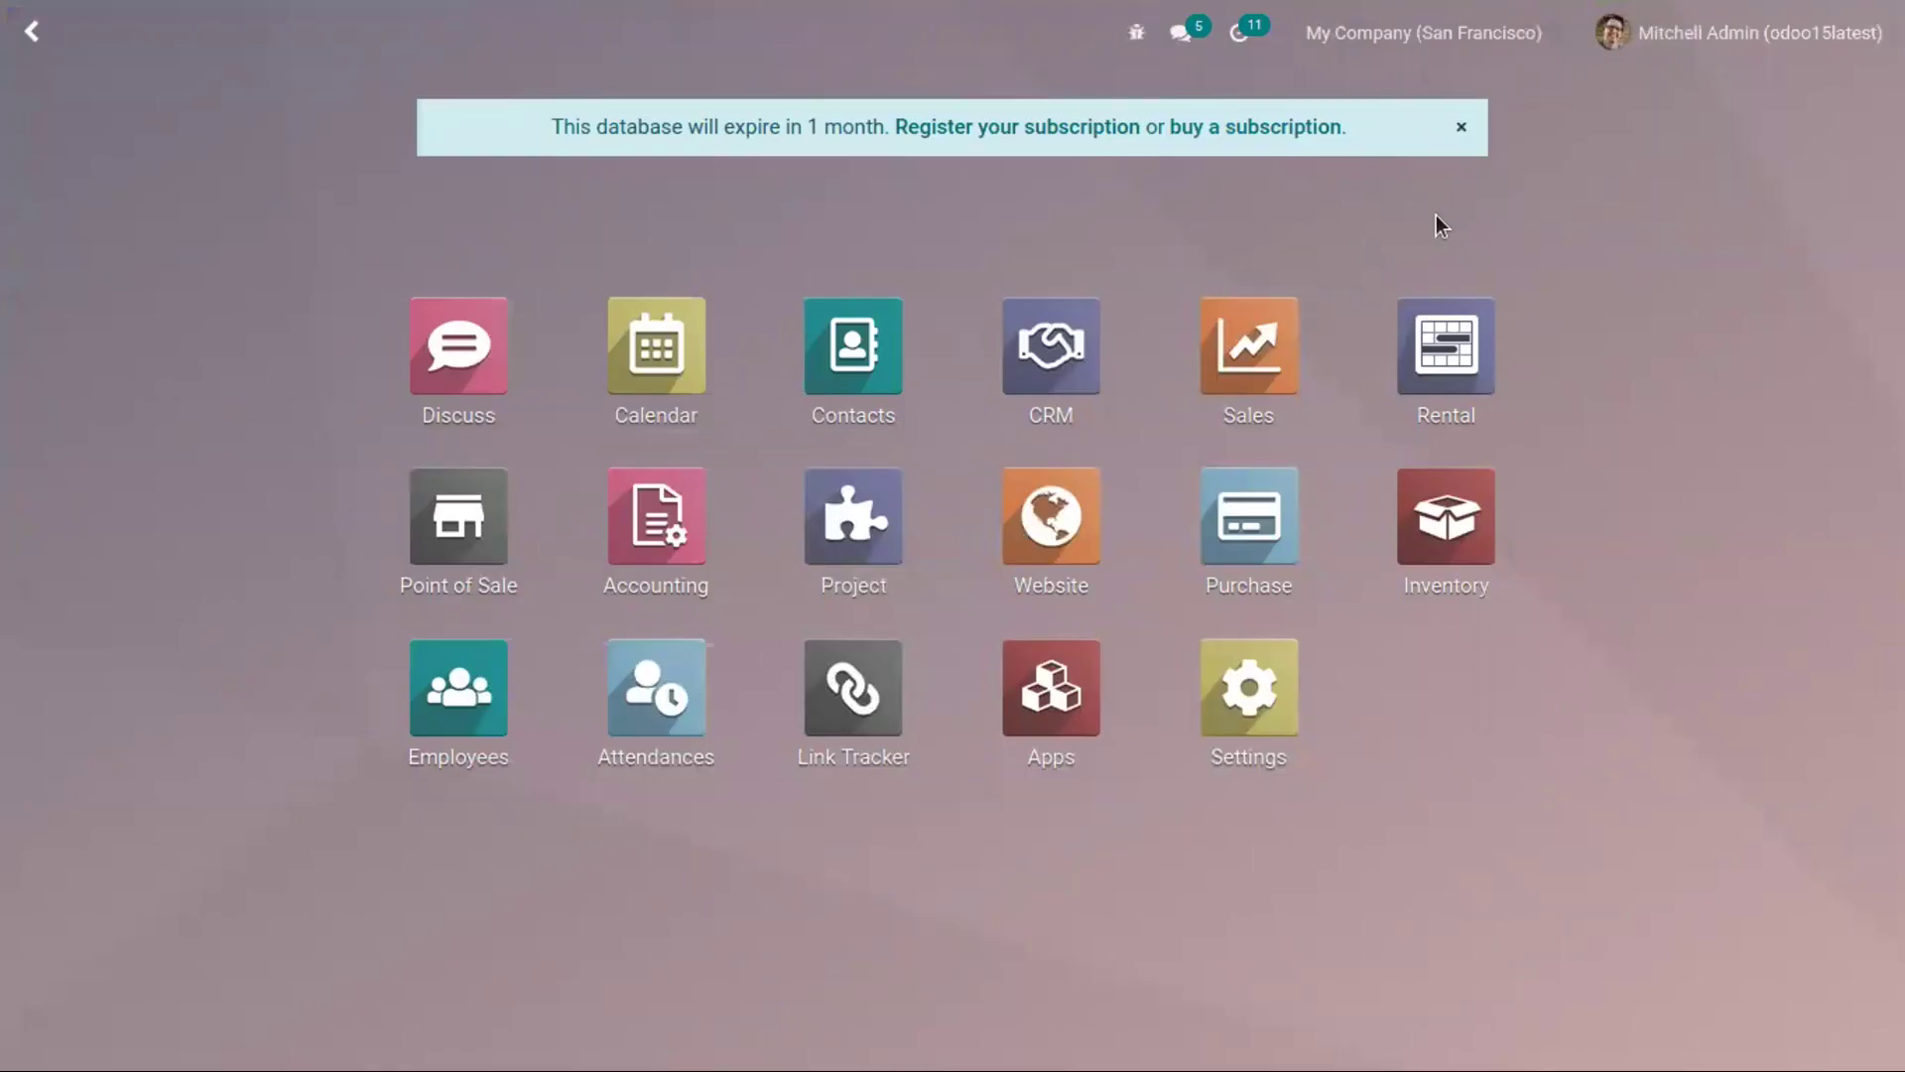
Open the CRM Reporting Forecast, showing opportunities grouped by expected closing month.
left_click(1035, 338)
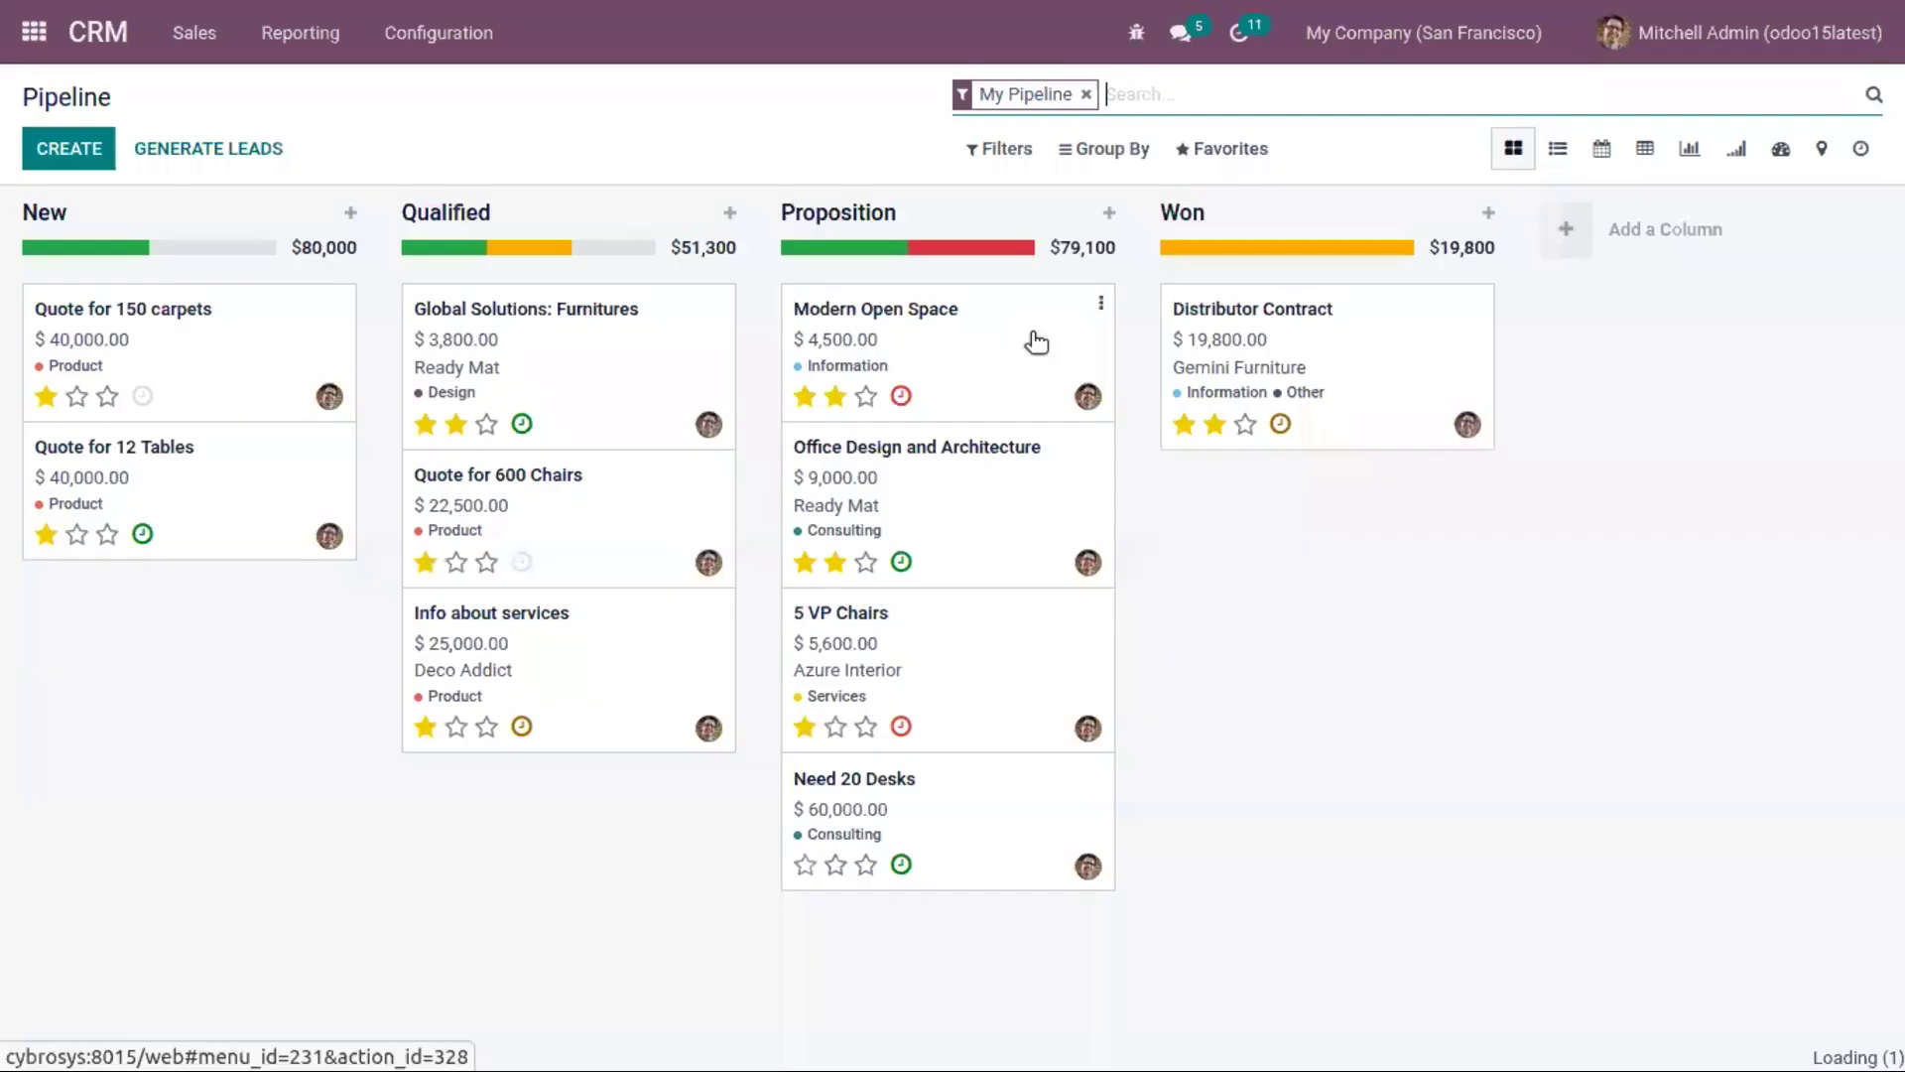
left_click(294, 40)
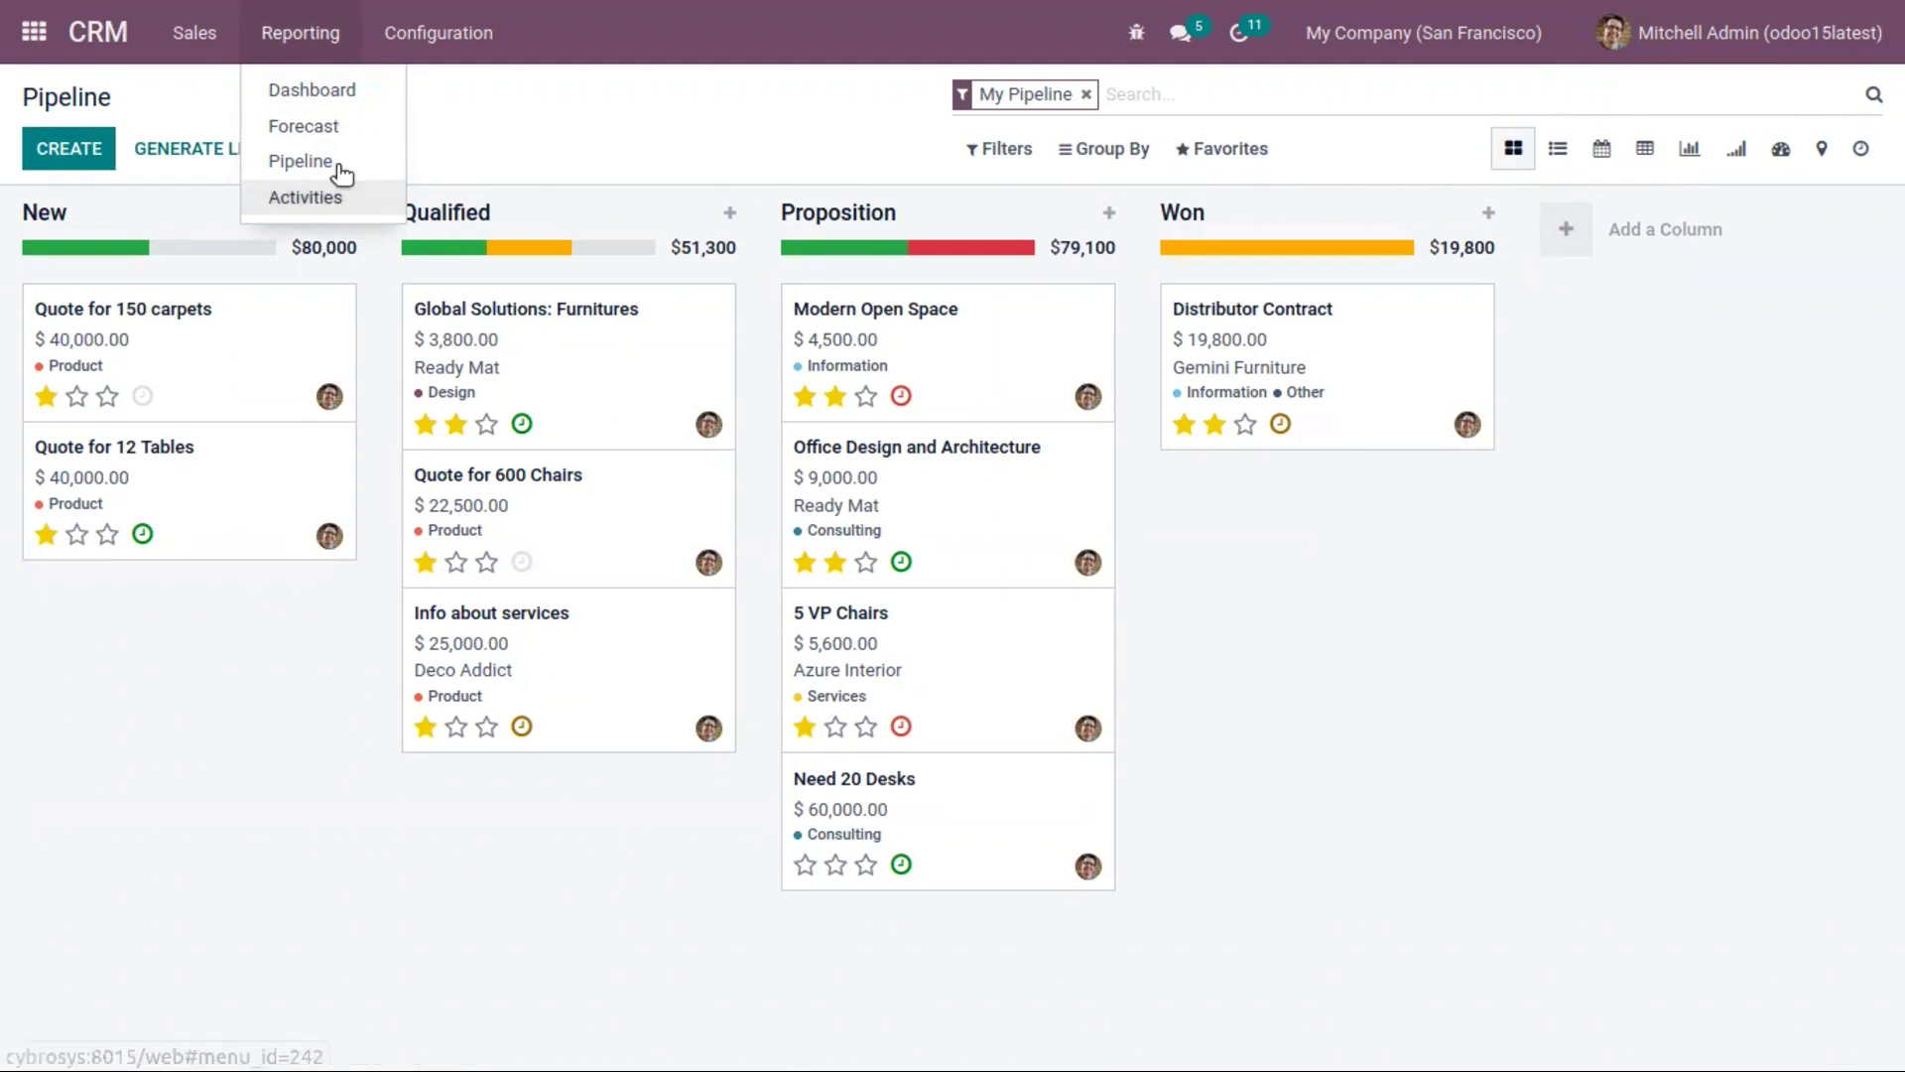
left_click(343, 127)
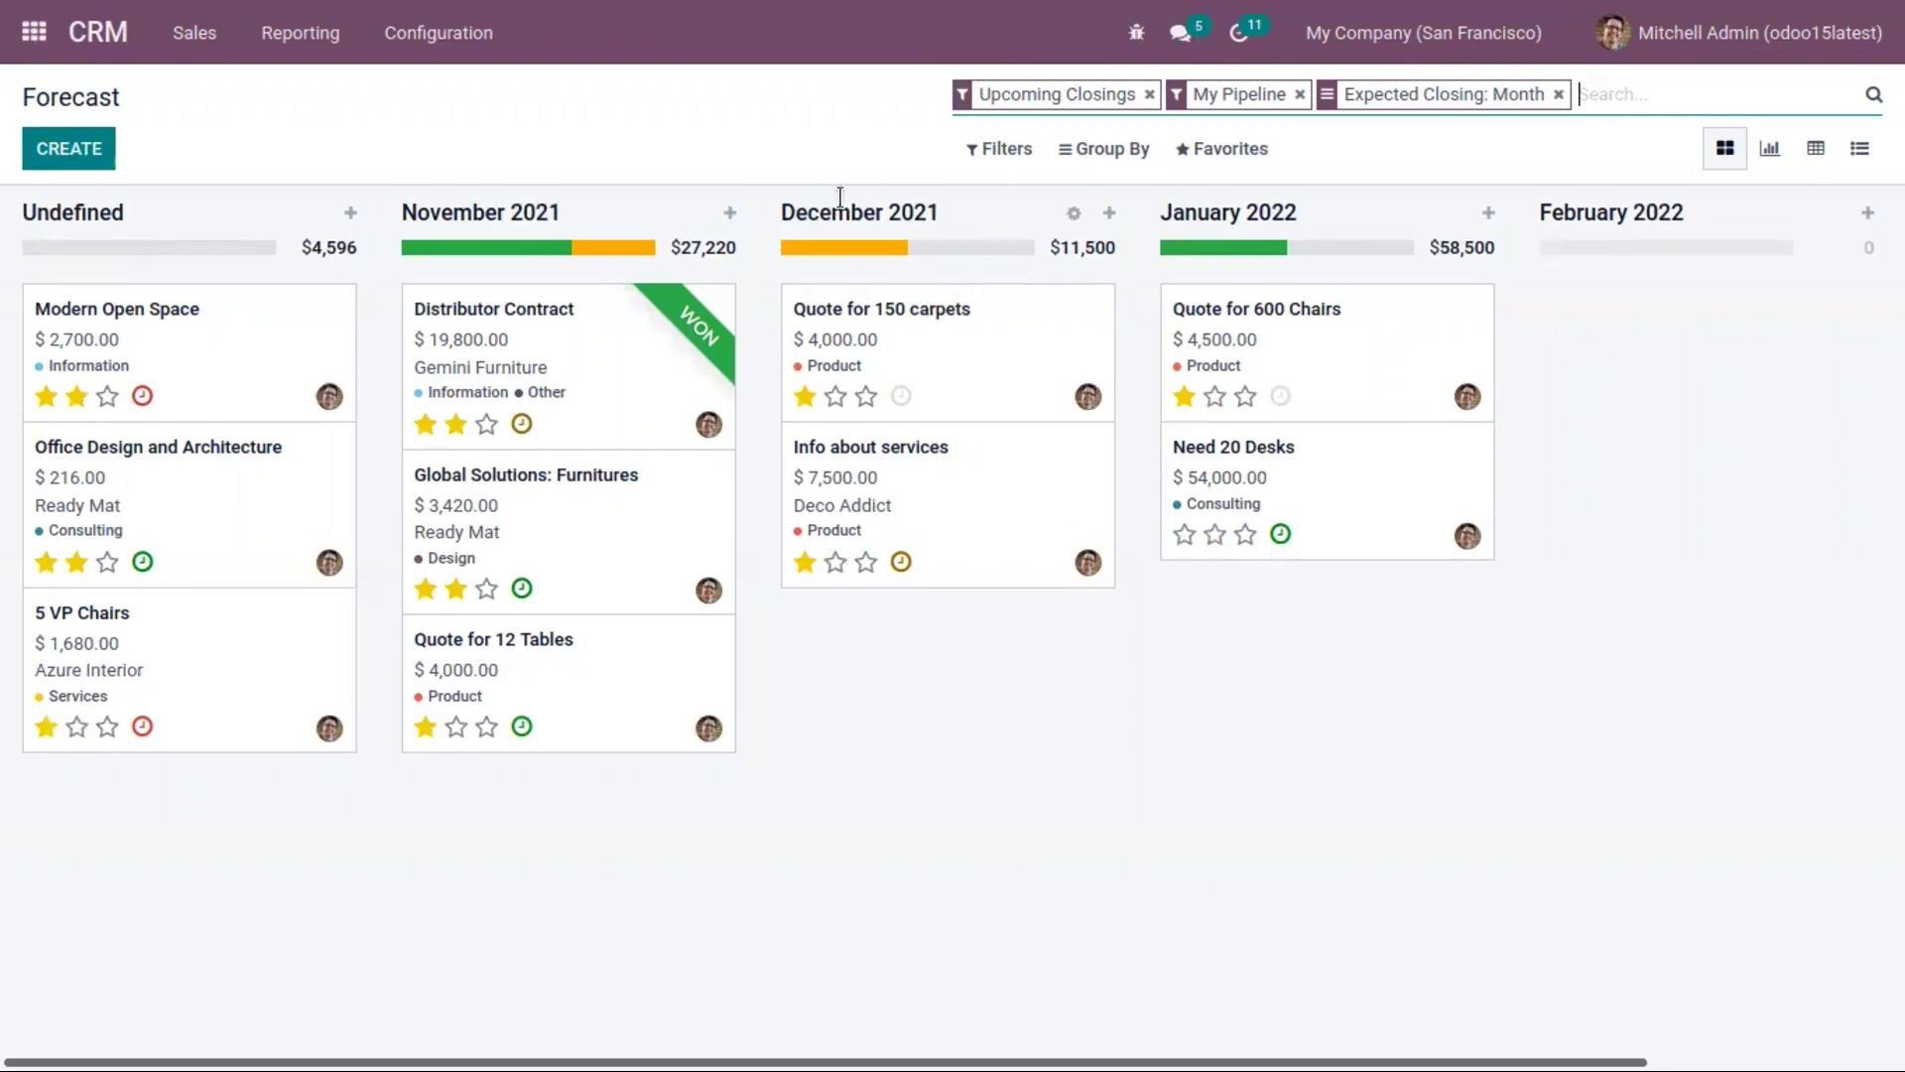
mouse_move(1255, 236)
left_click(592, 335)
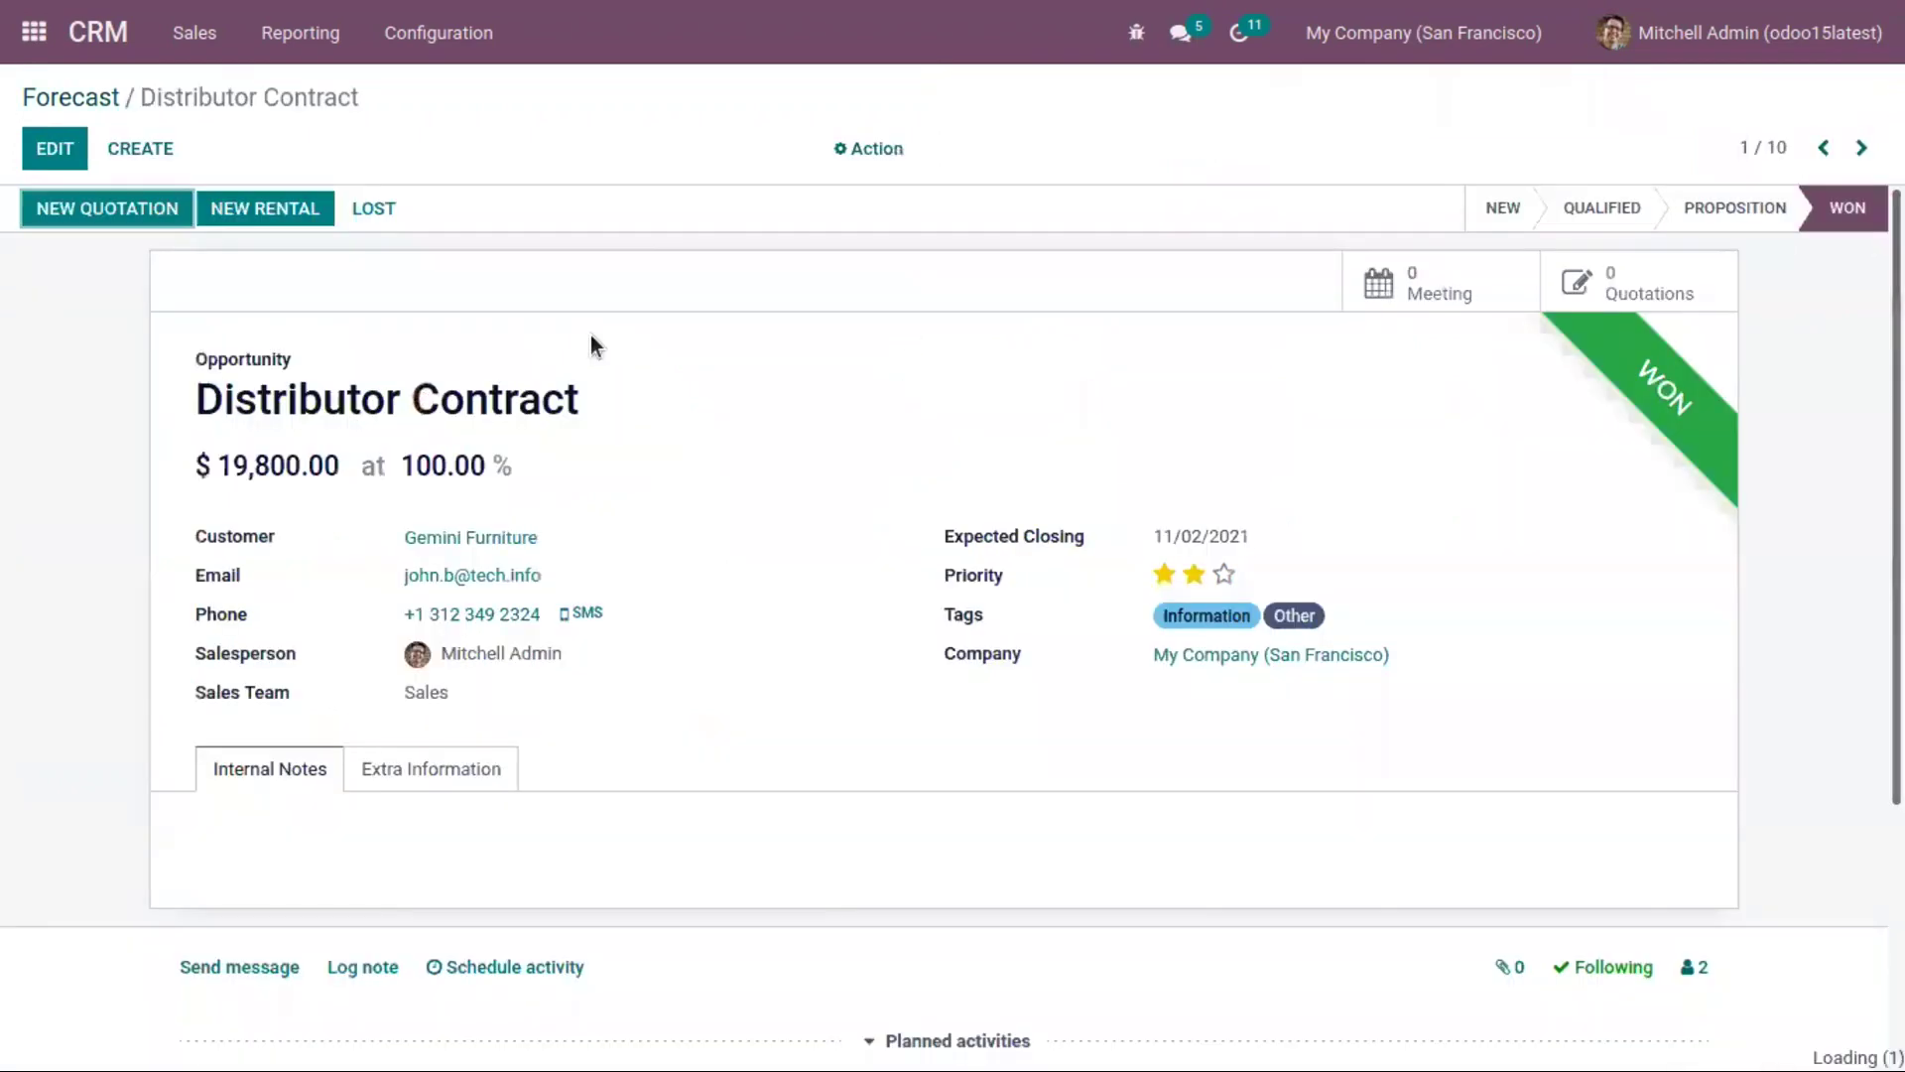
left_click(920, 533)
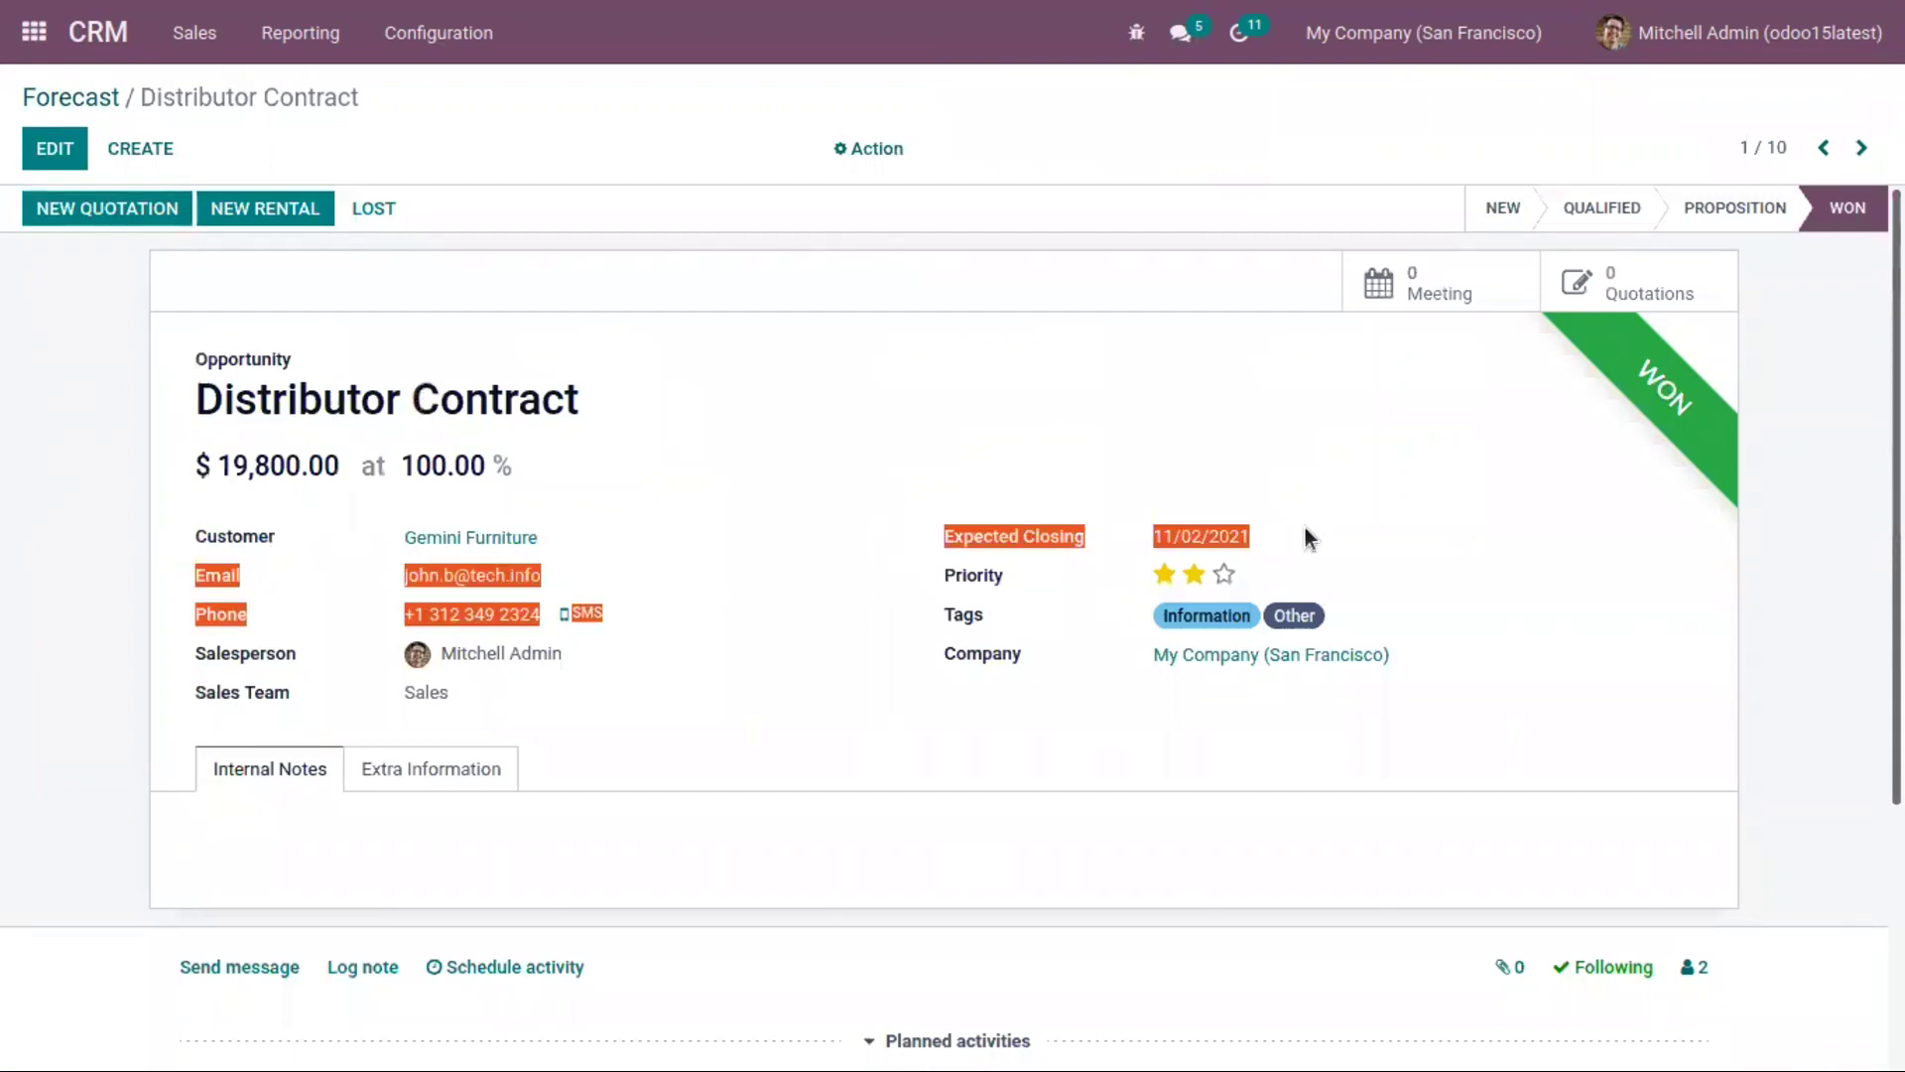
left_click(36, 96)
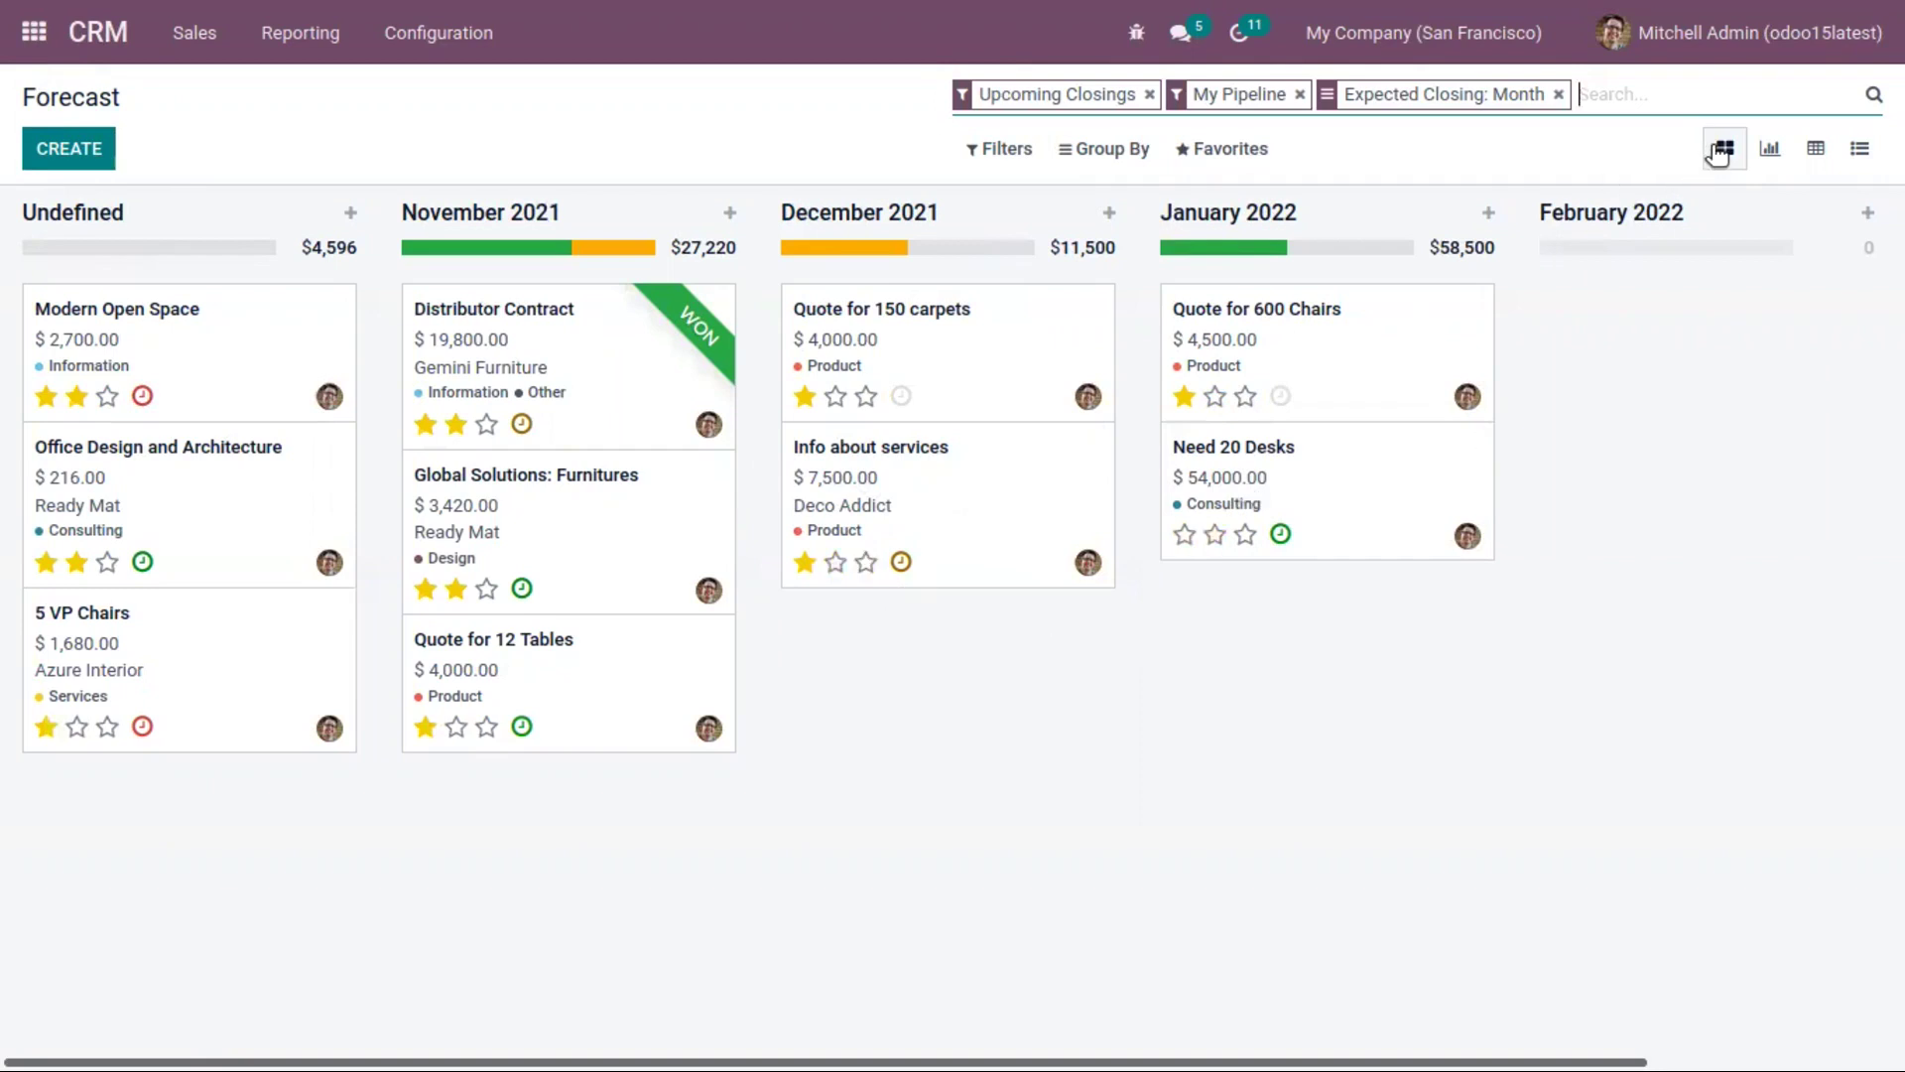
left_click(1772, 149)
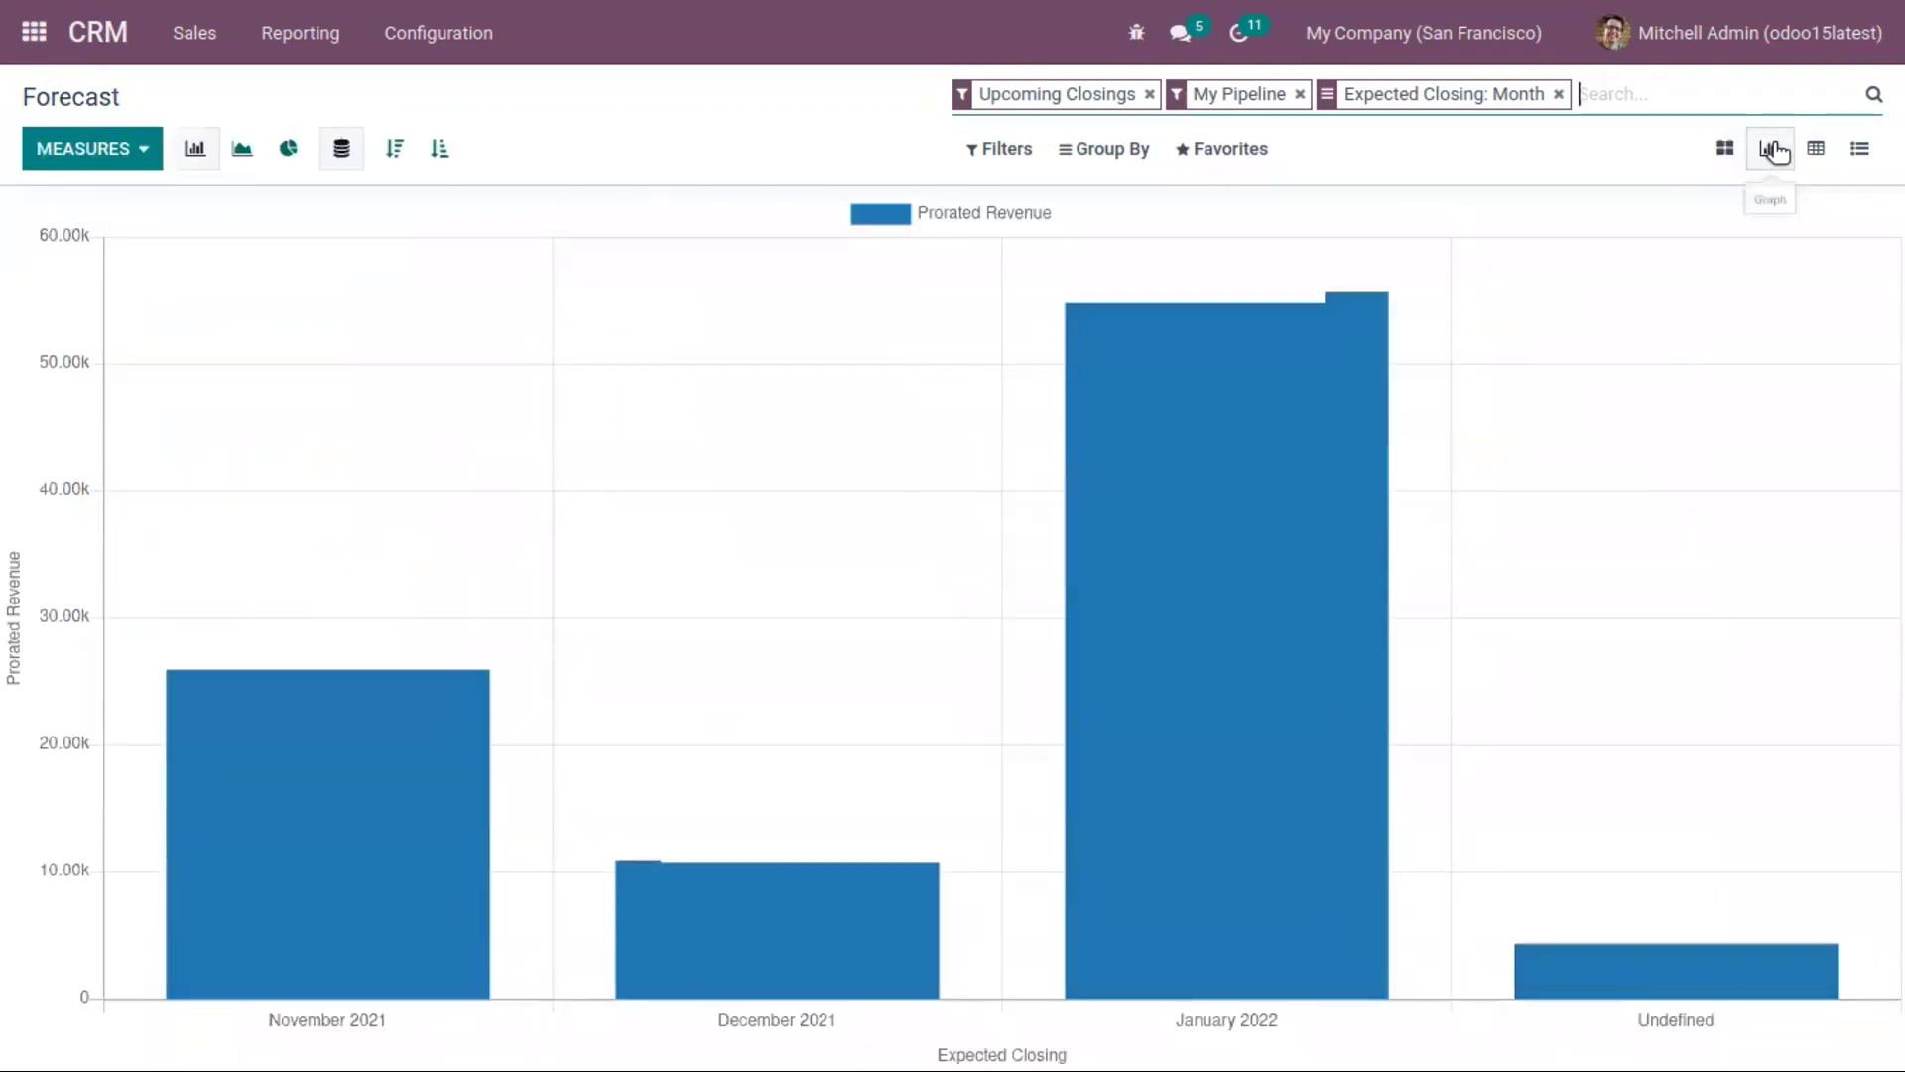
Try the Forecast graph as line and pie charts, then return to bars.
left_click(238, 152)
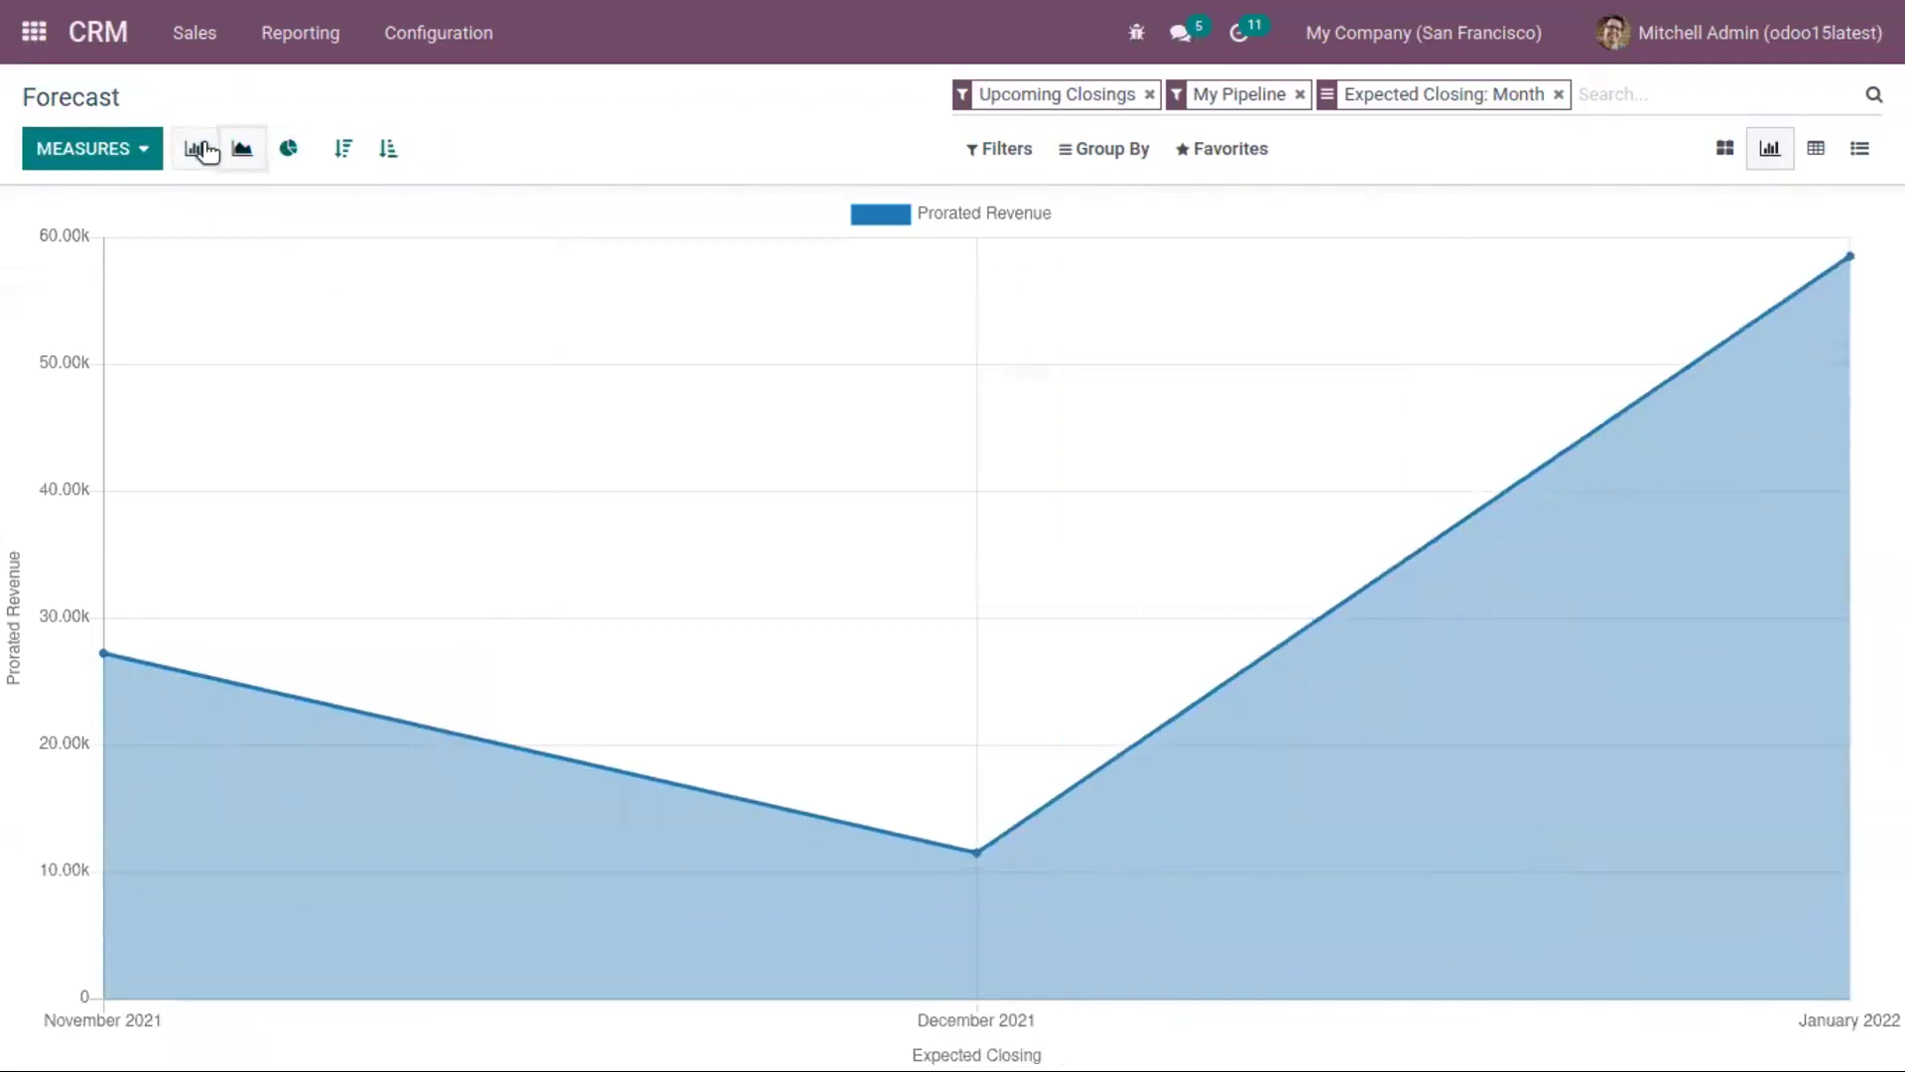
left_click(292, 141)
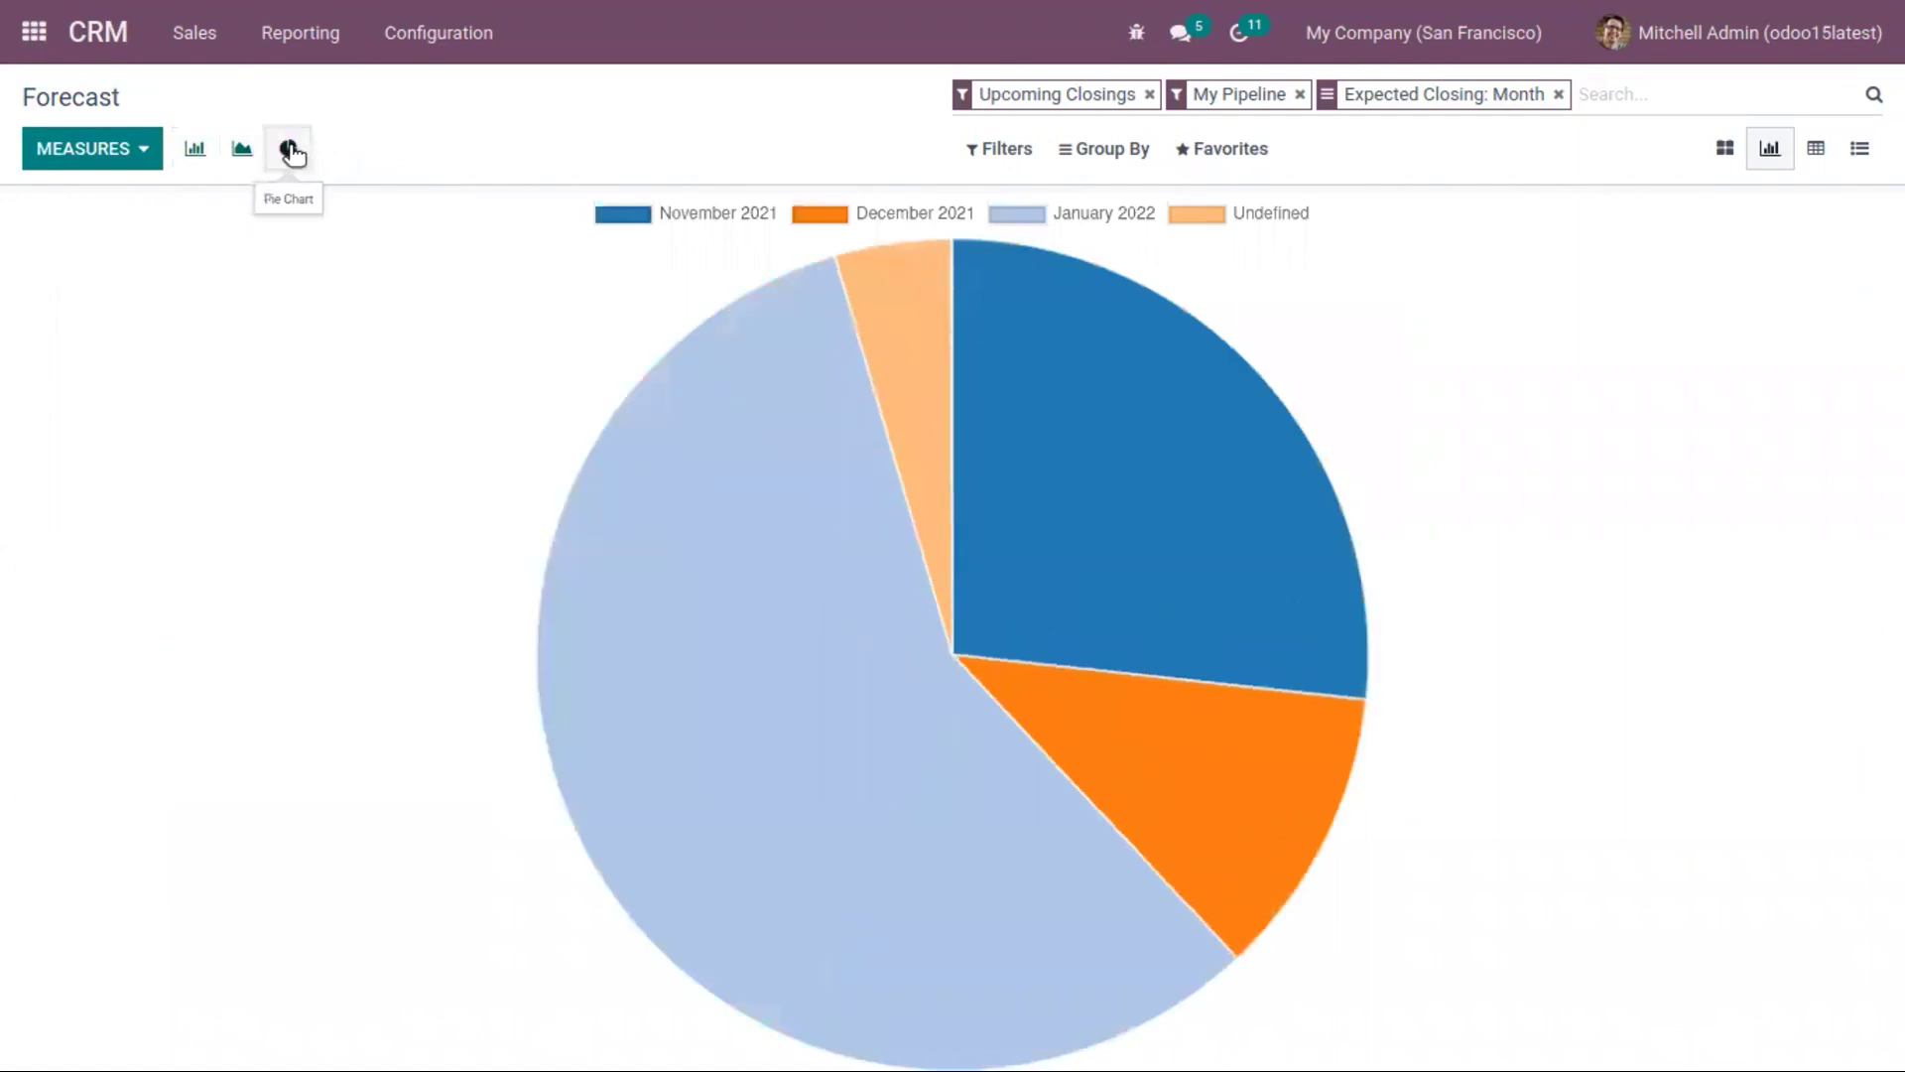
left_click(218, 157)
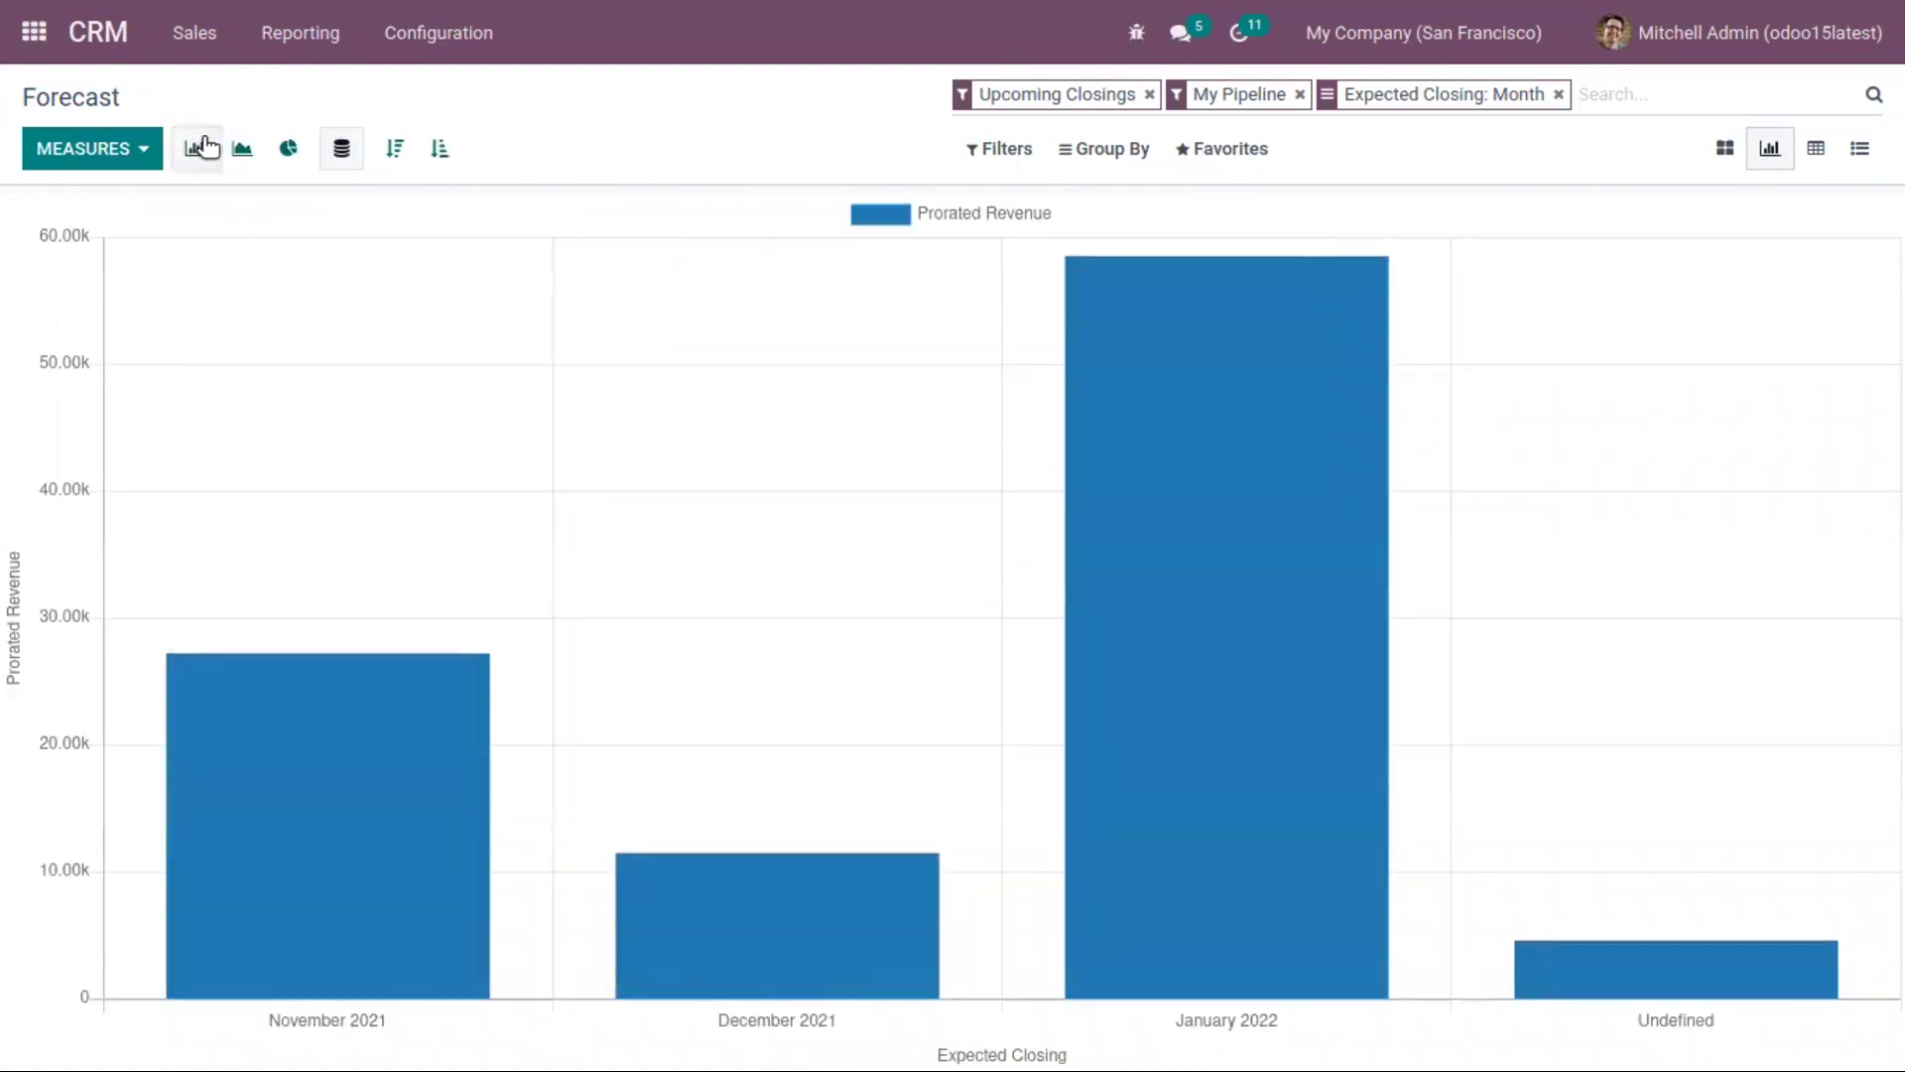
left_click(241, 151)
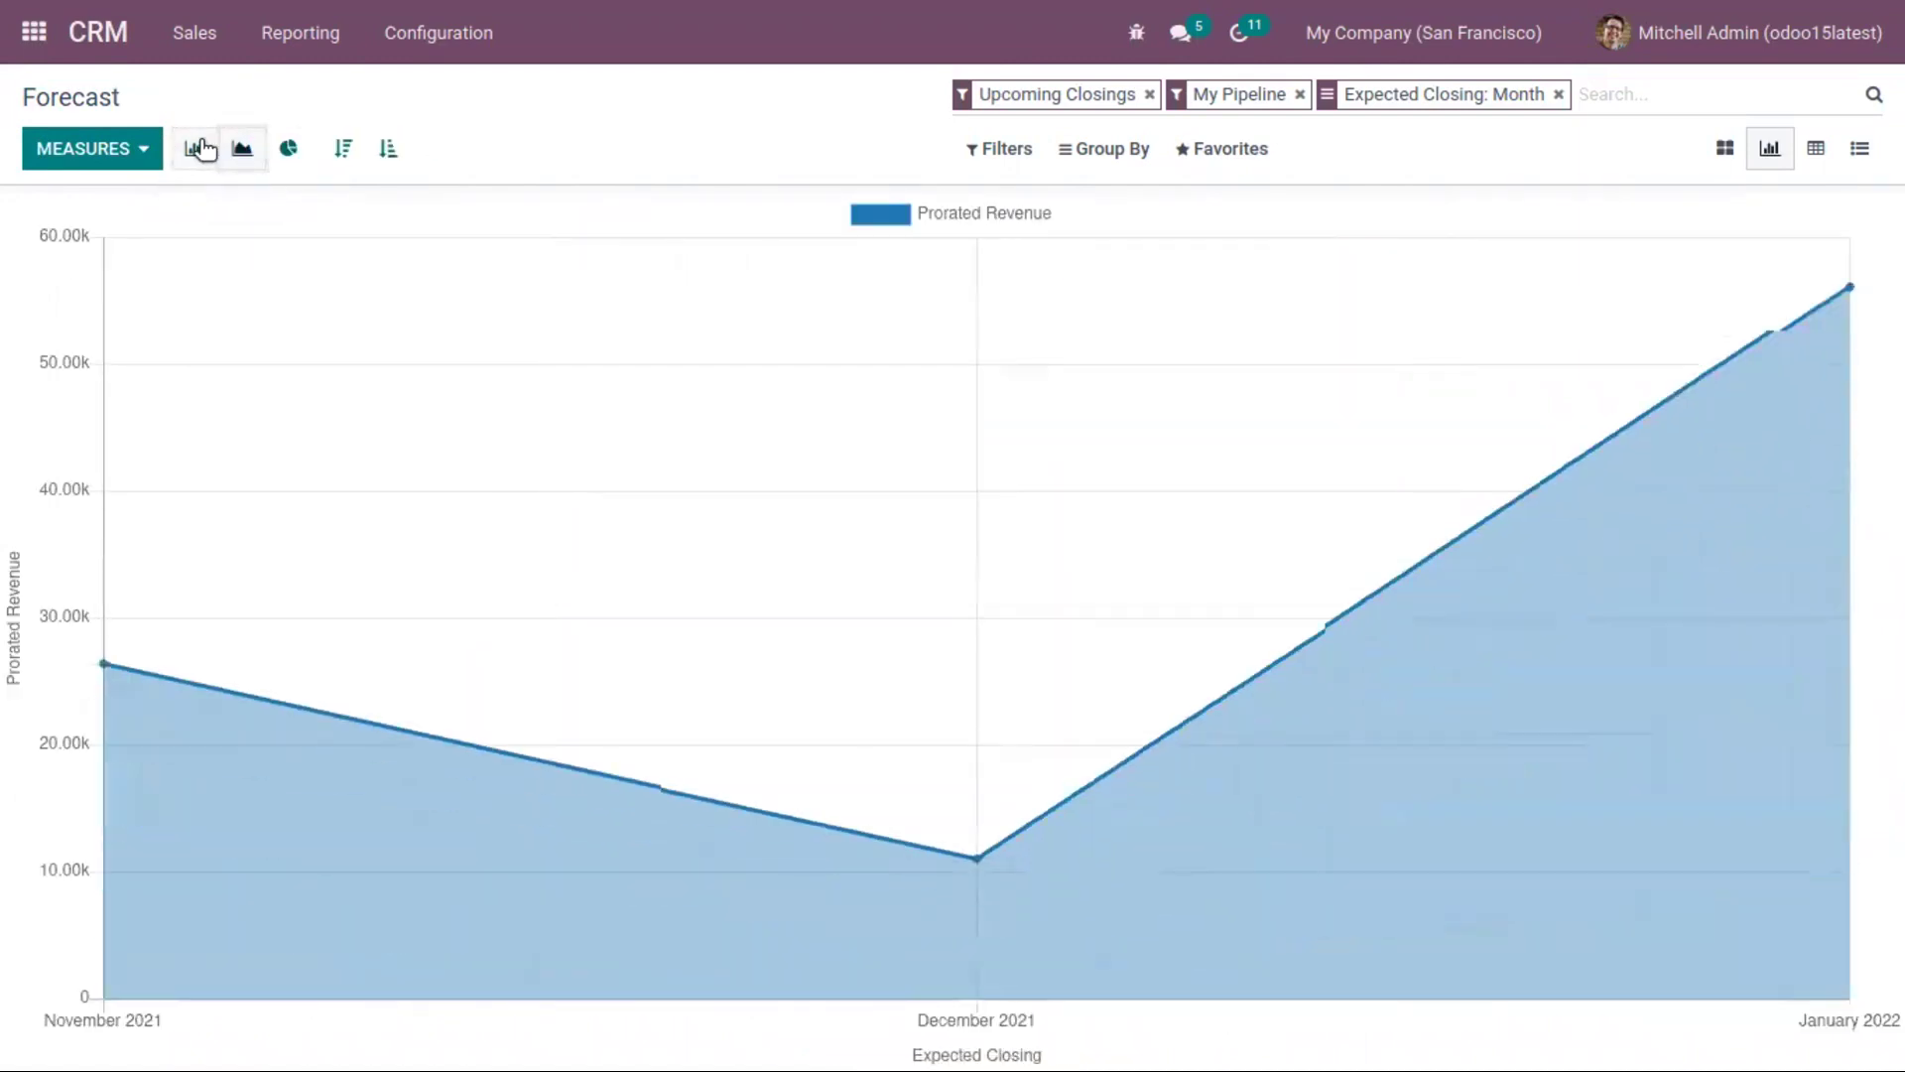
left_click(198, 149)
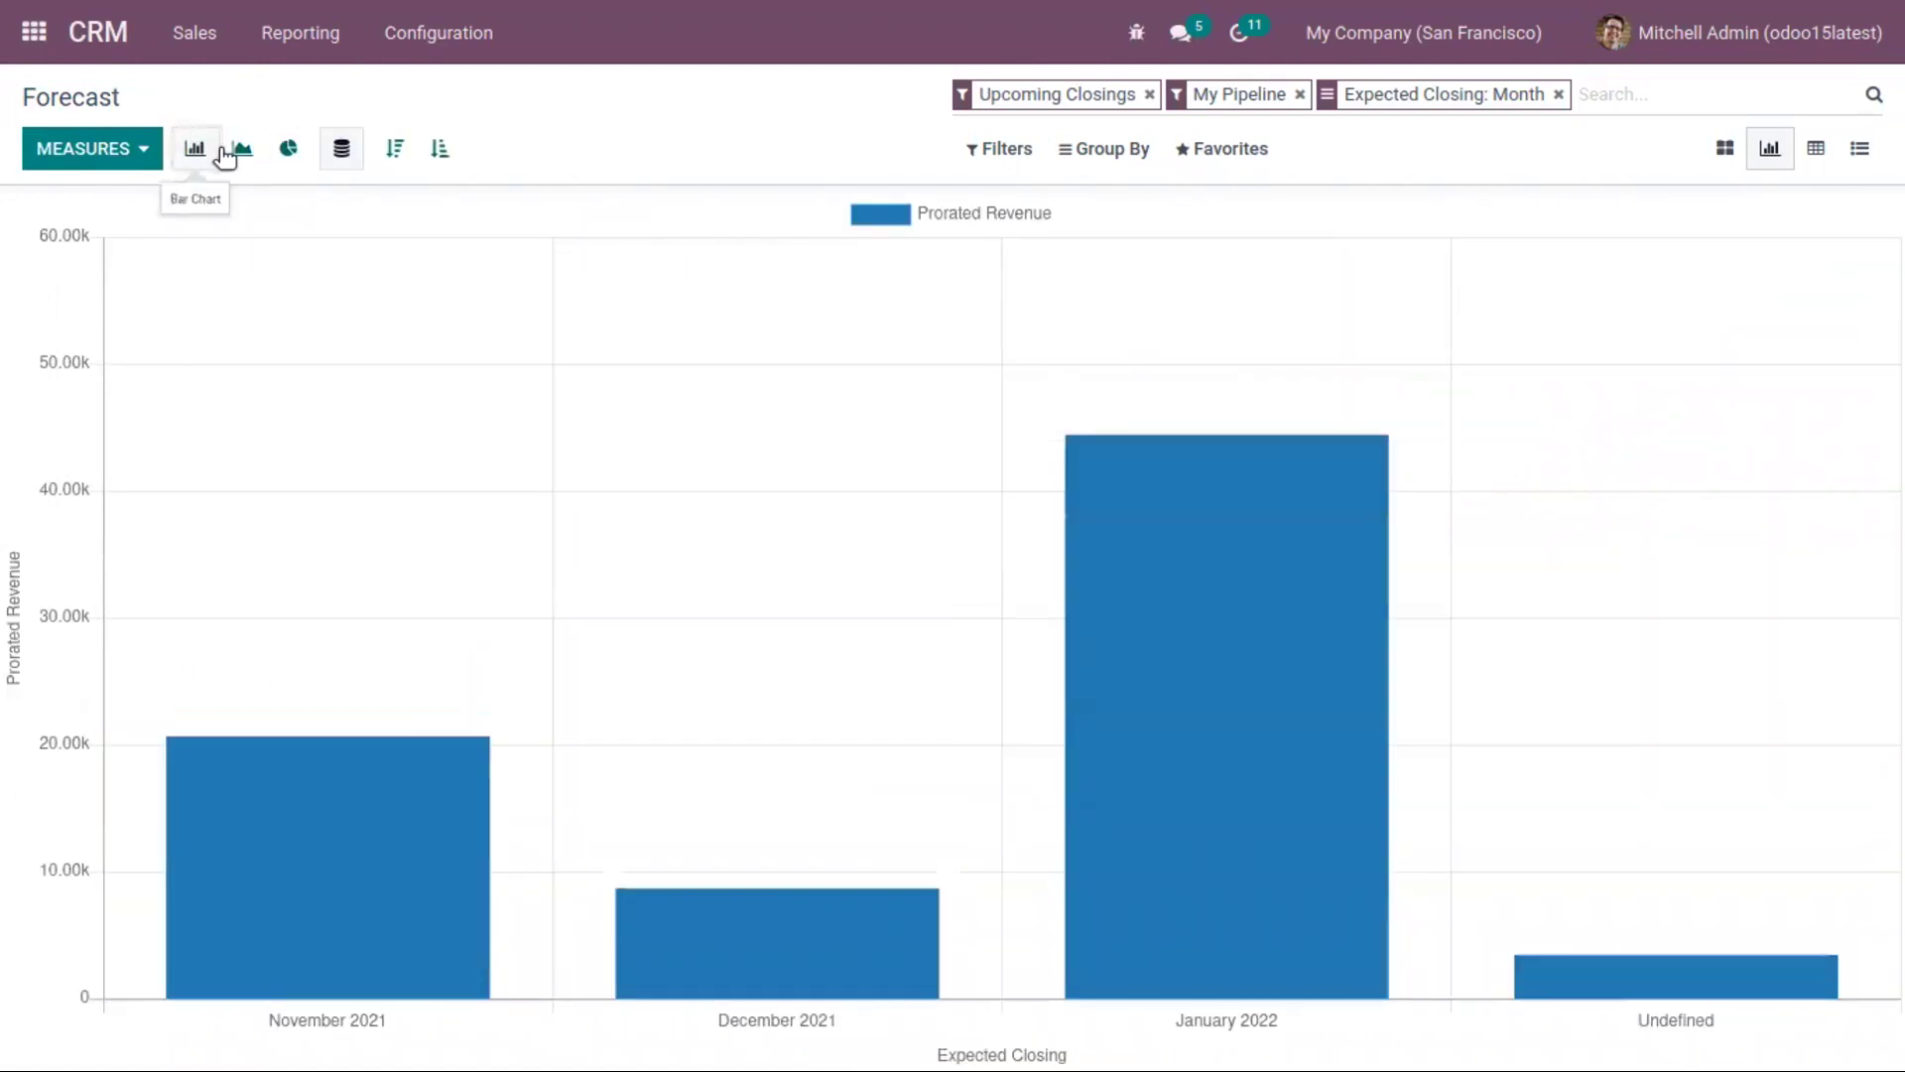
Sort the monthly prorated revenue bars descending, then ascending.
left_click(390, 151)
left_click(439, 151)
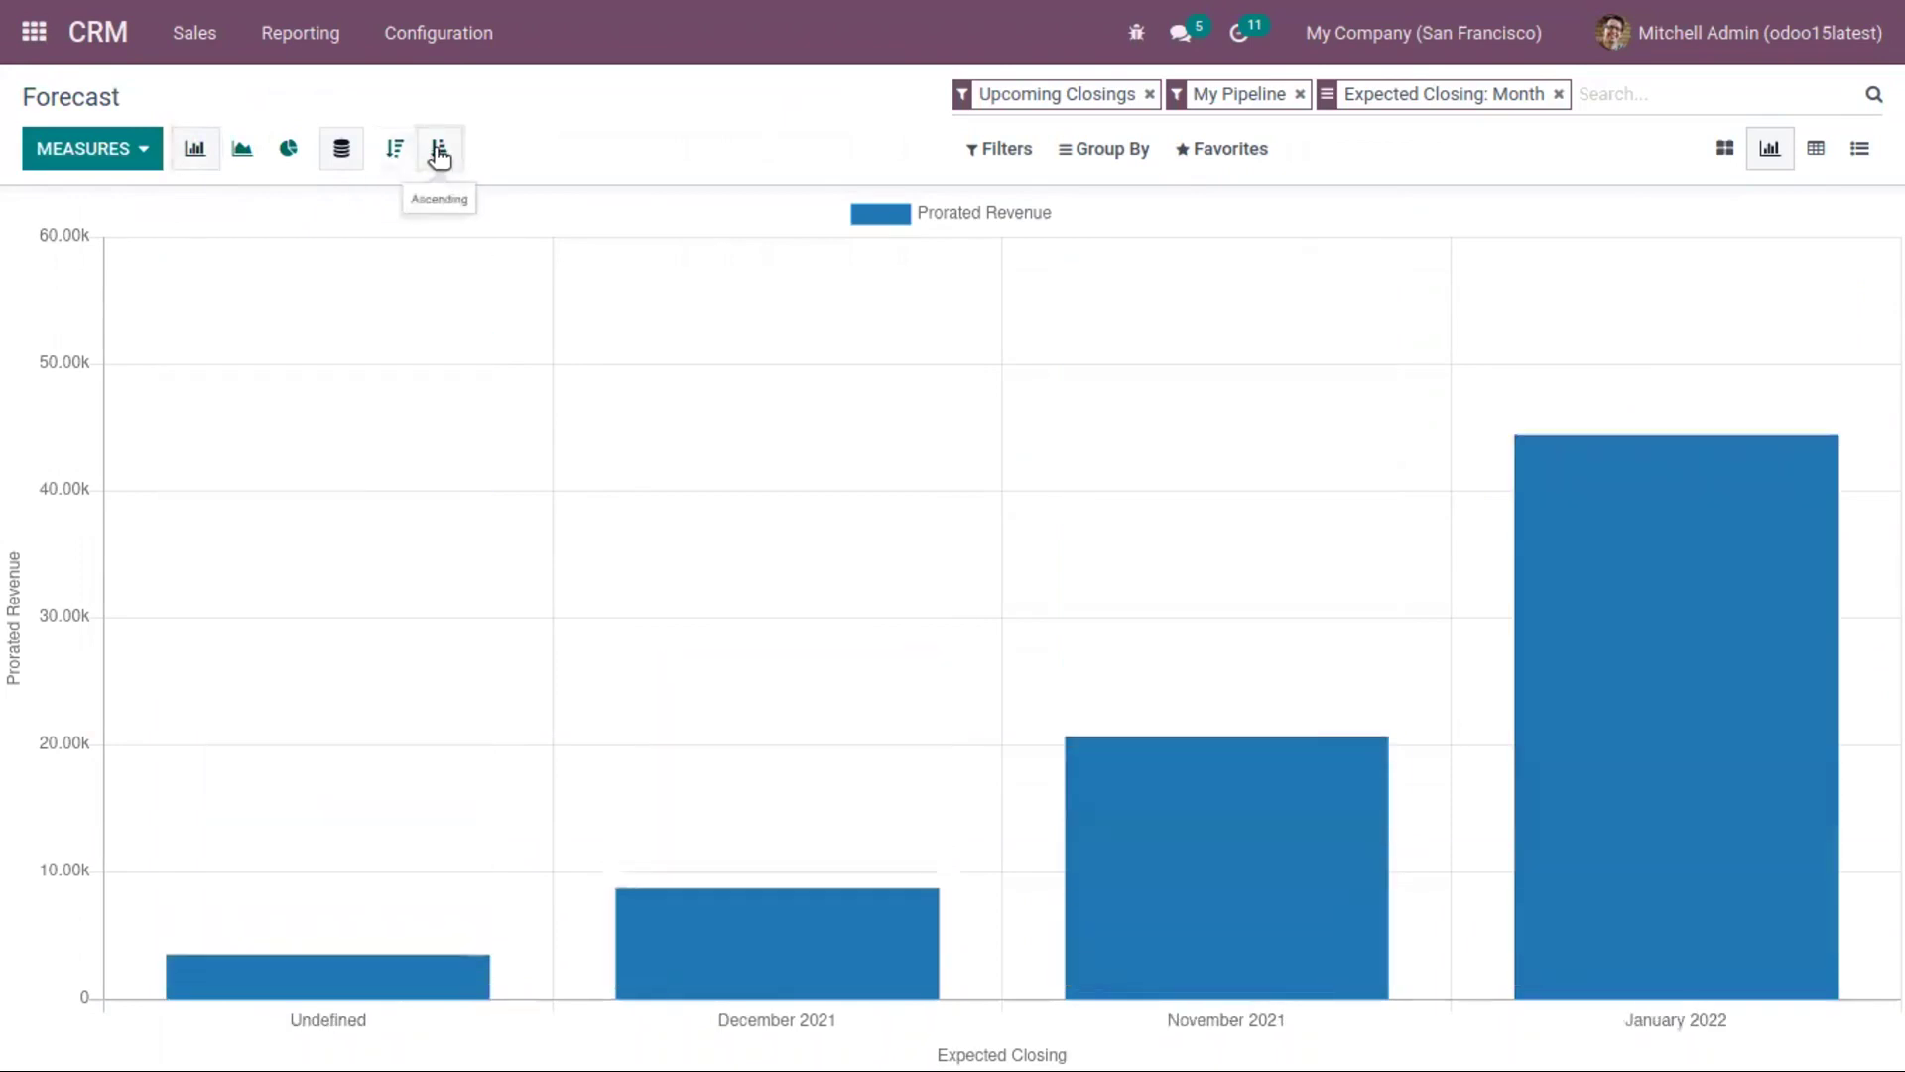
left_click(147, 151)
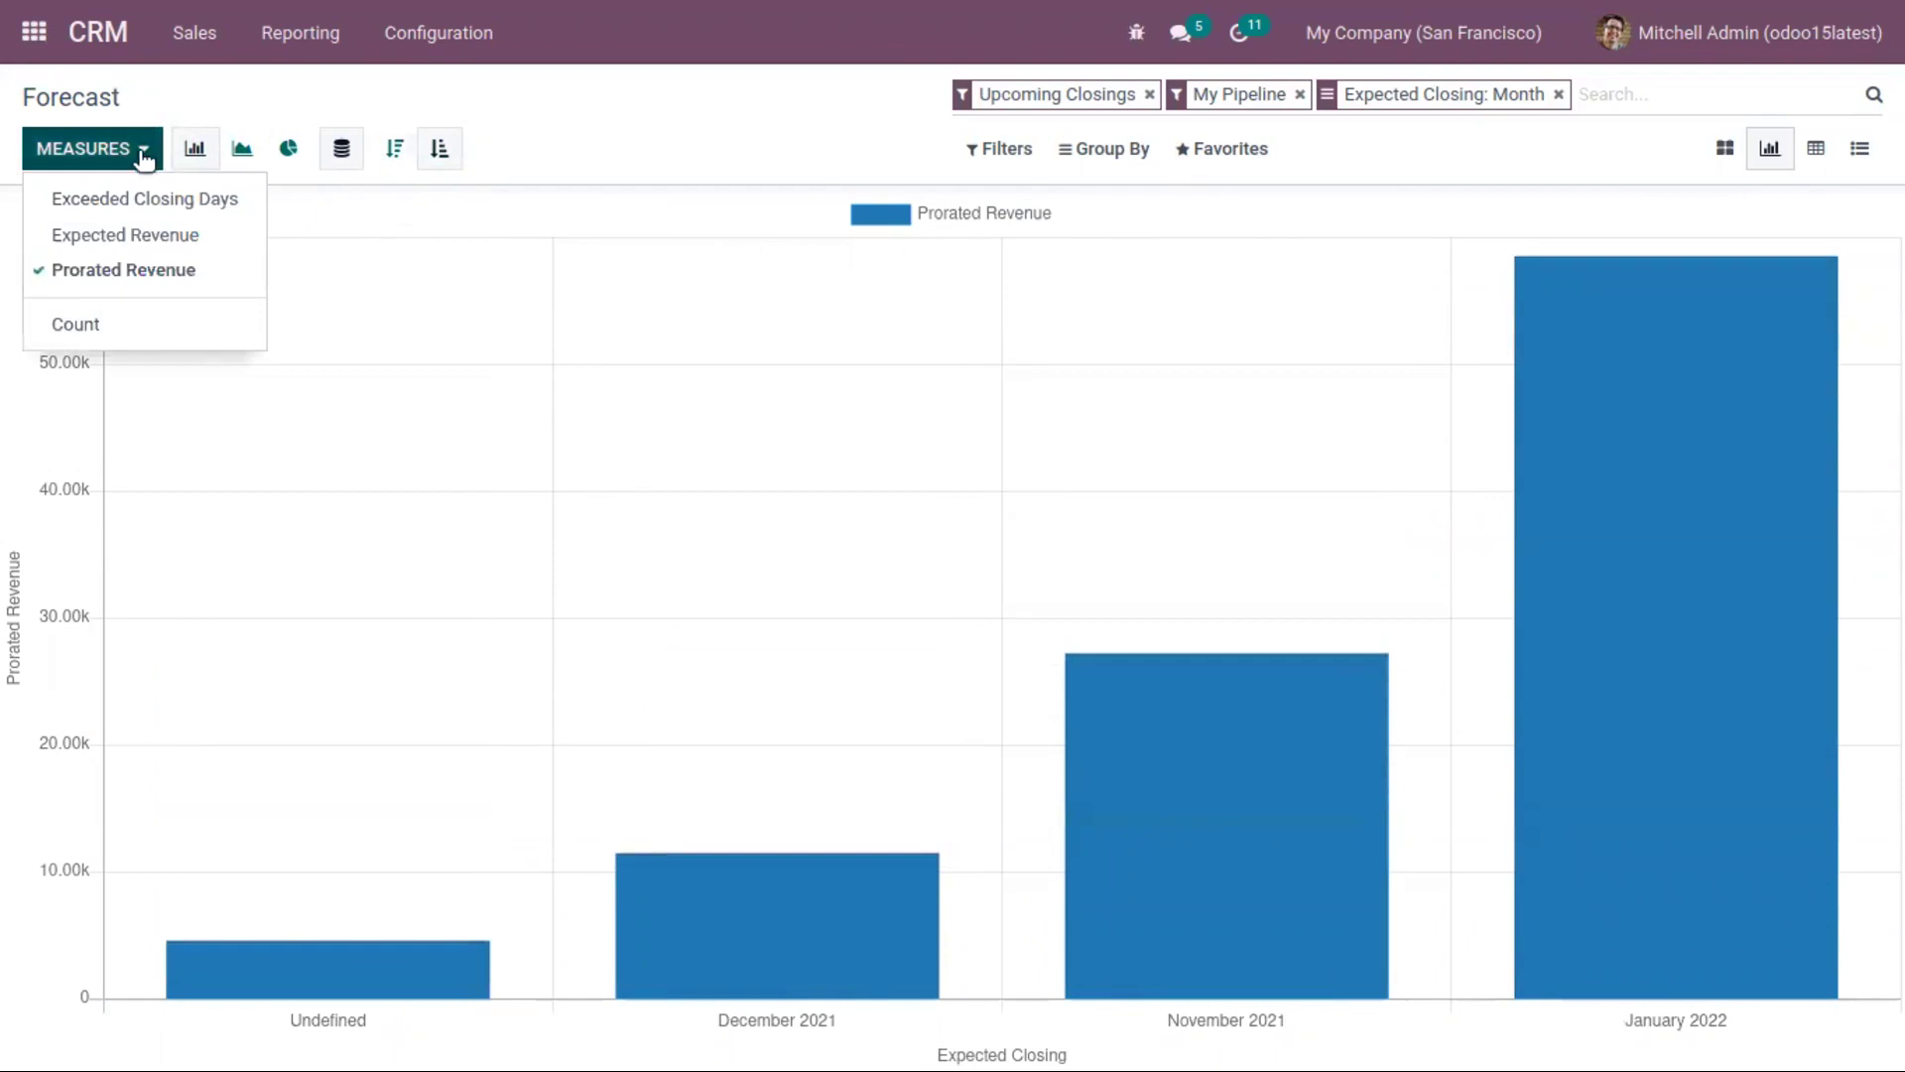
Chart Expected Revenue, Exceeded Closing Days, Prorated Revenue and Count, then show the month-grouped list.
left_click(121, 236)
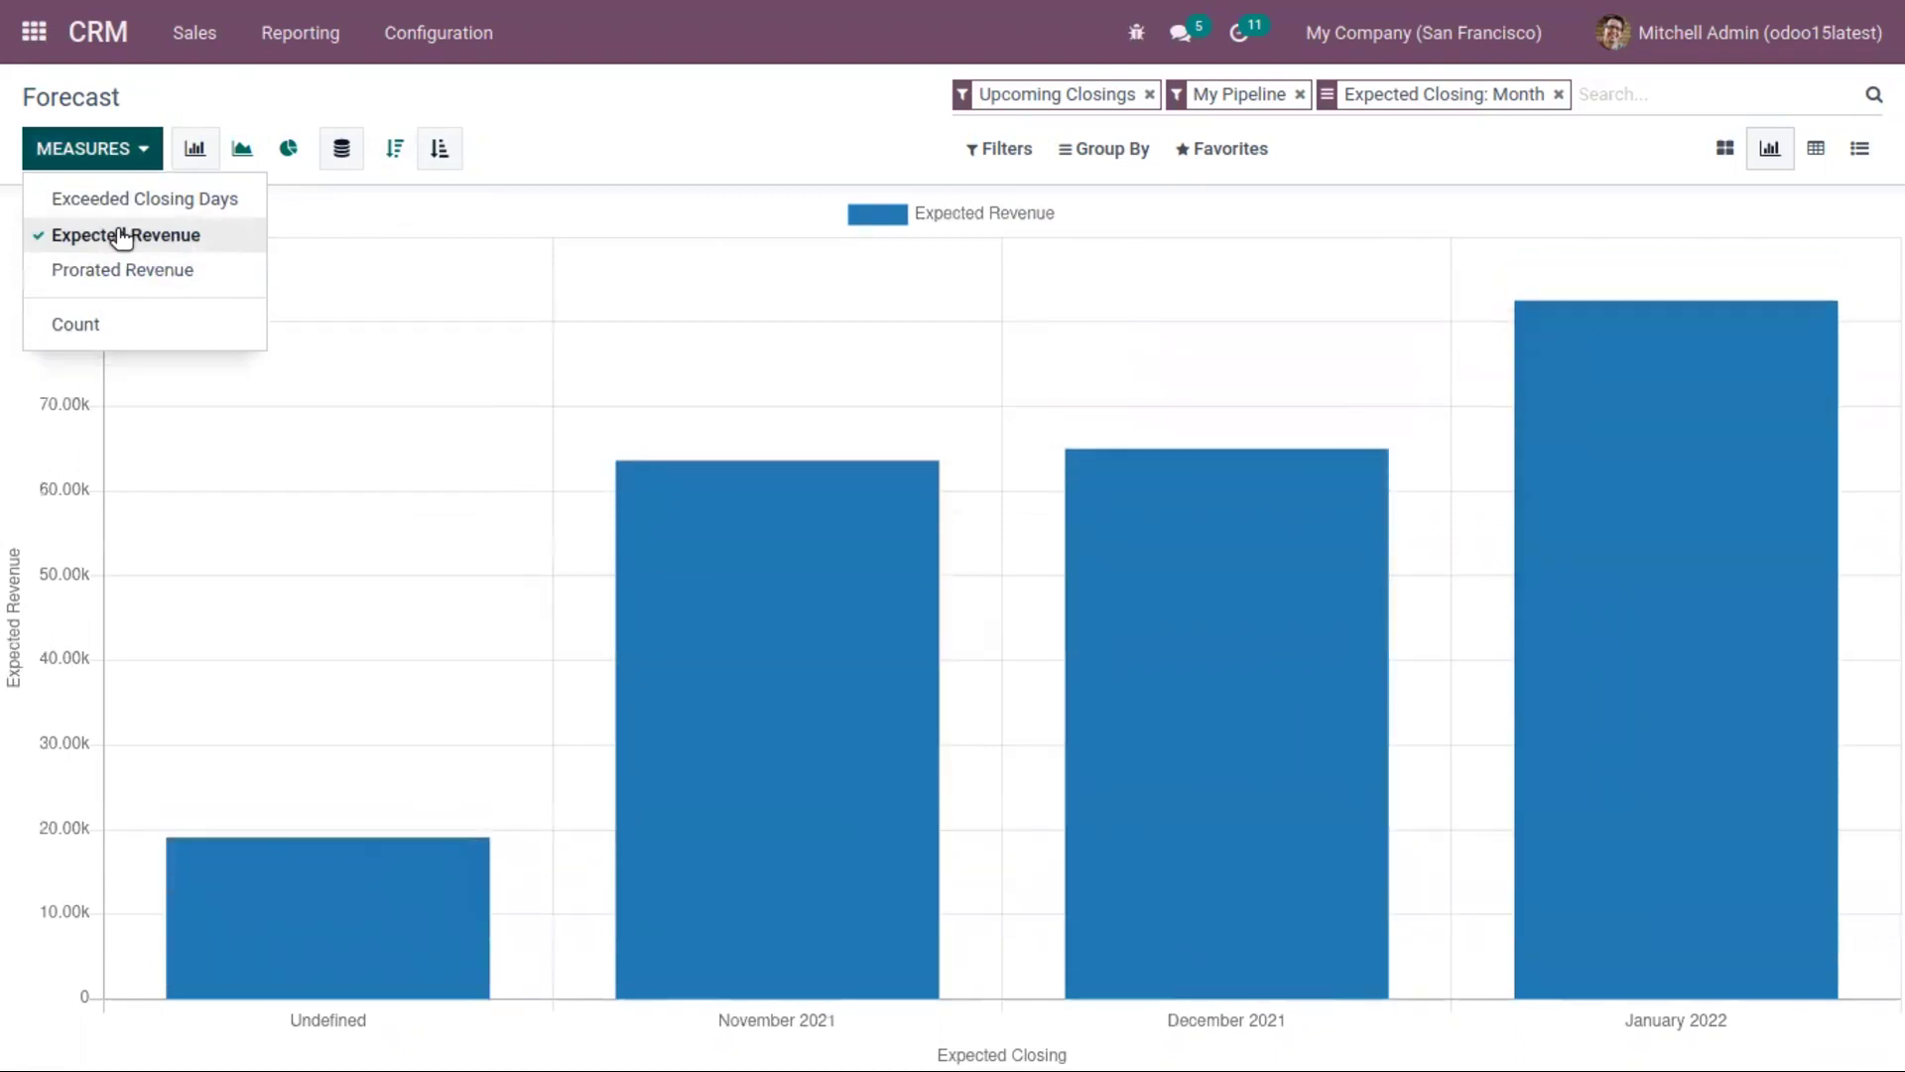
left_click(145, 199)
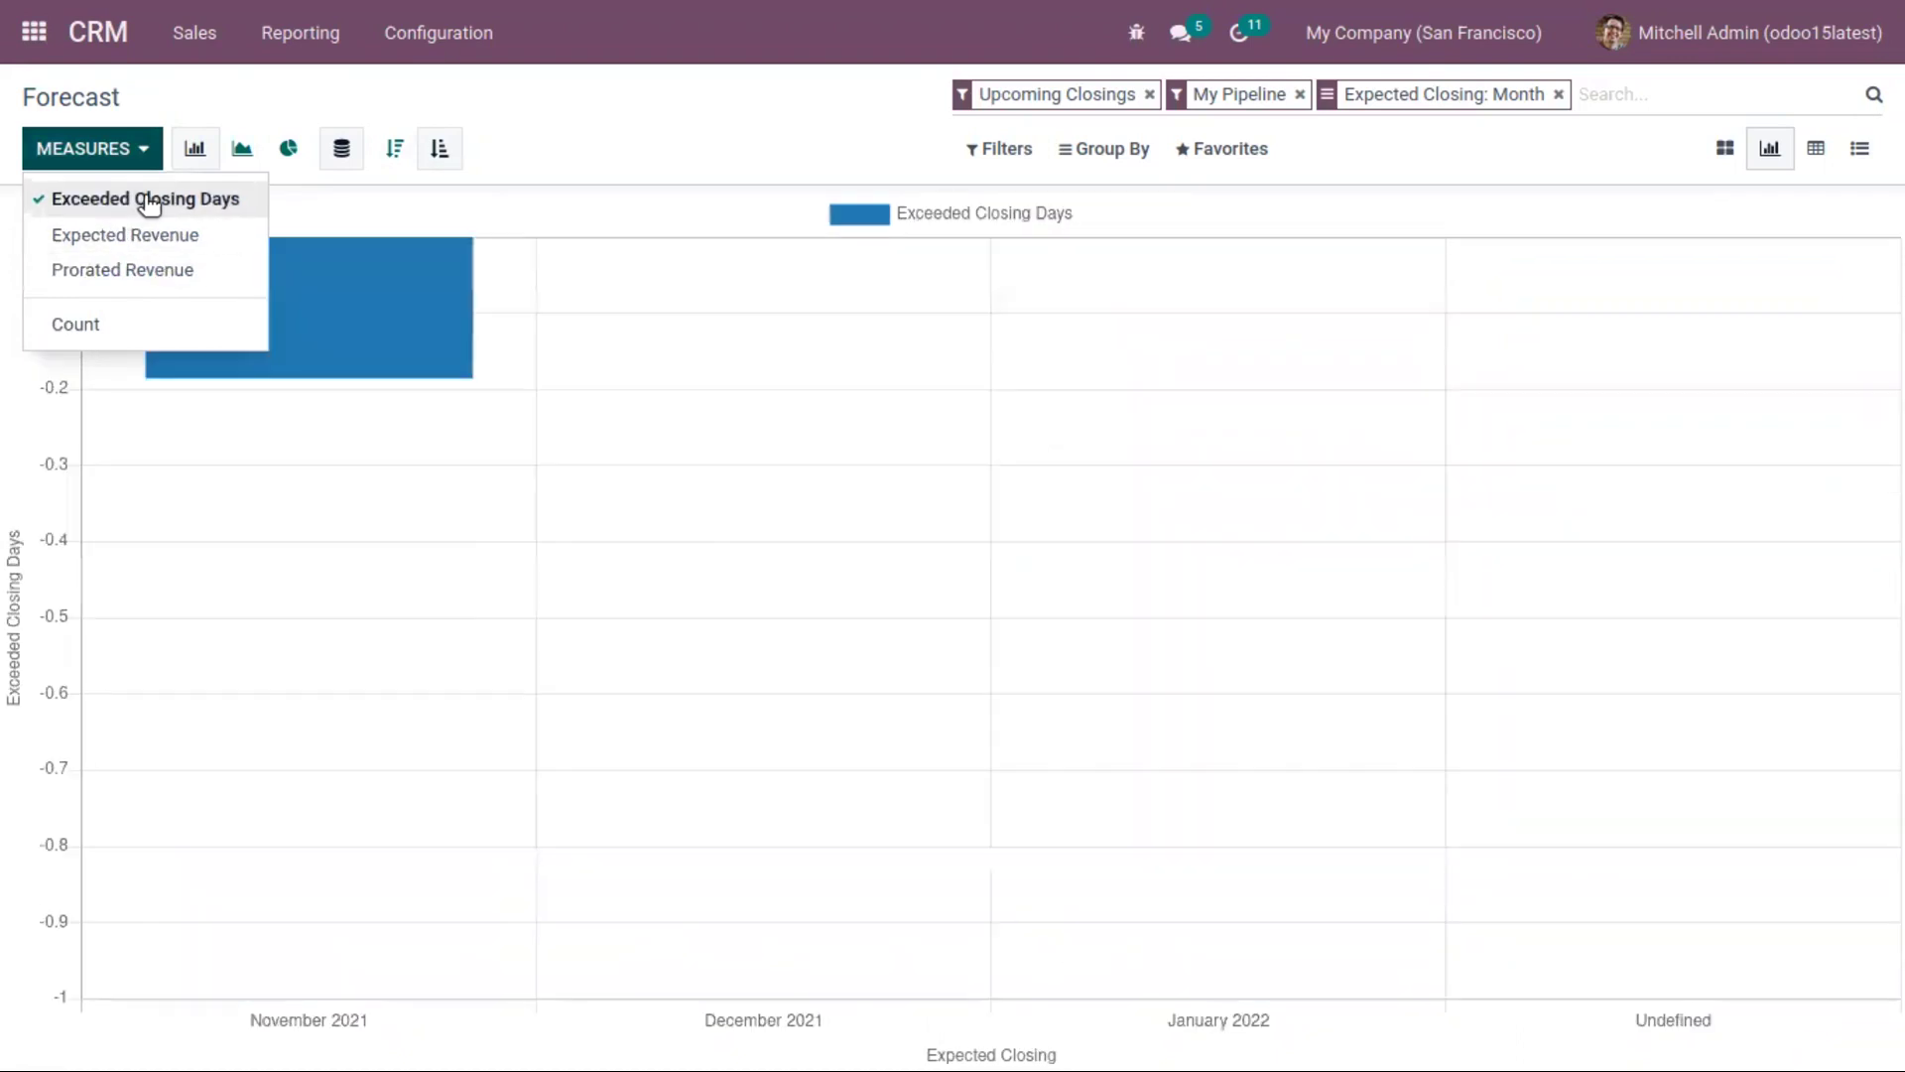
left_click(139, 278)
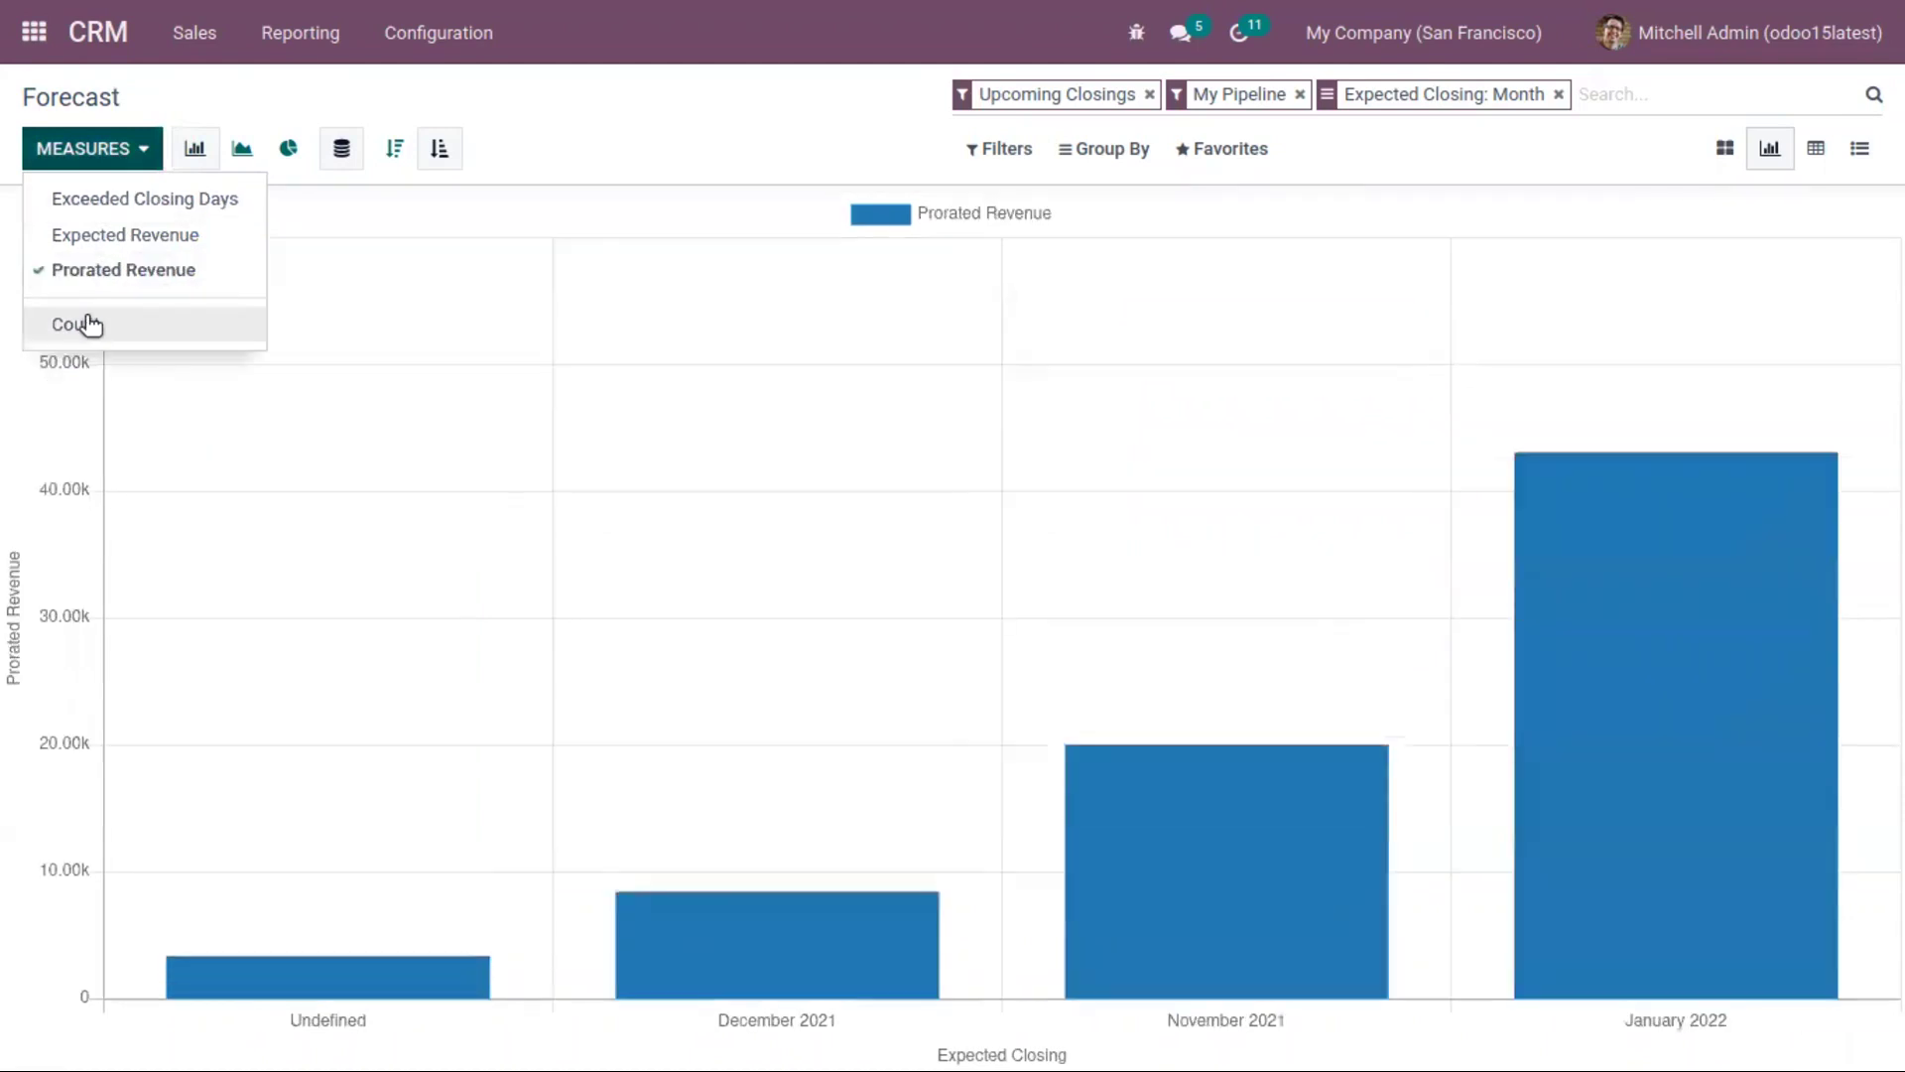
left_click(87, 321)
left_click(680, 157)
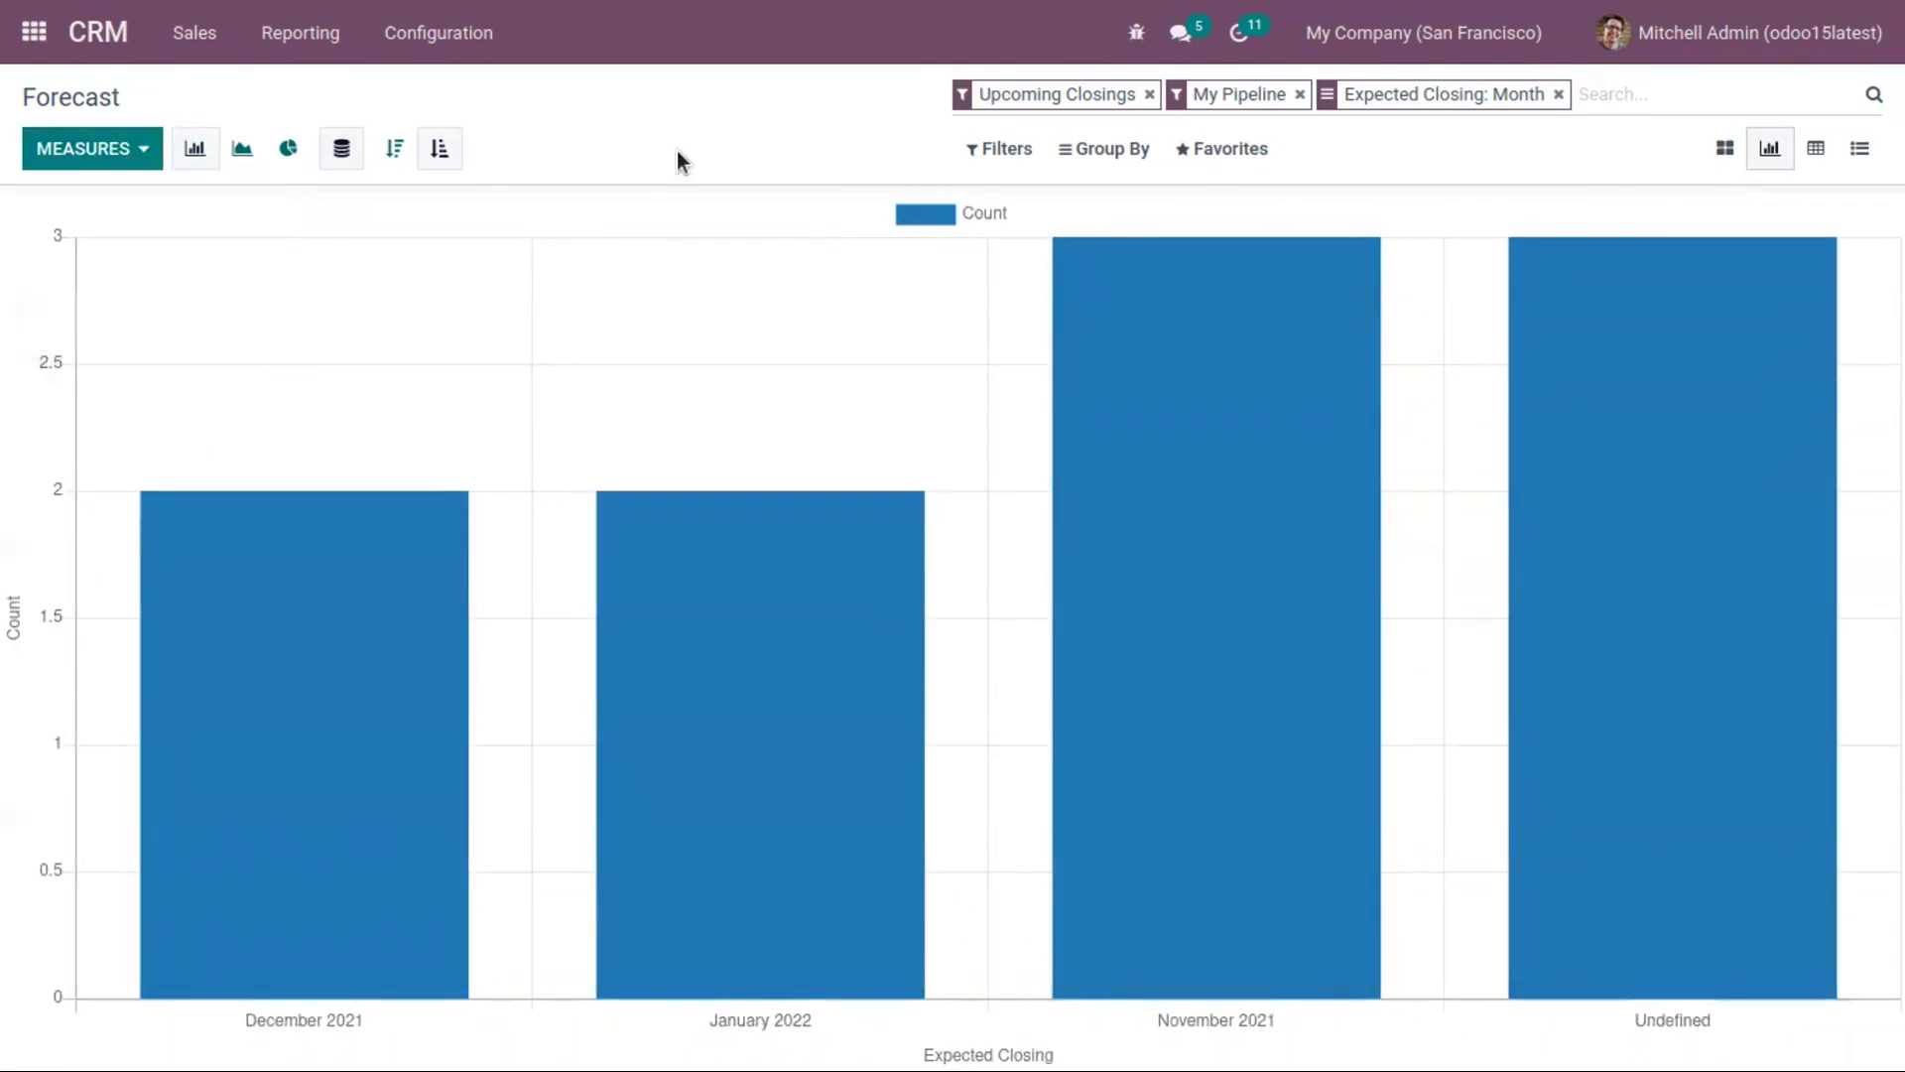
left_click(1865, 152)
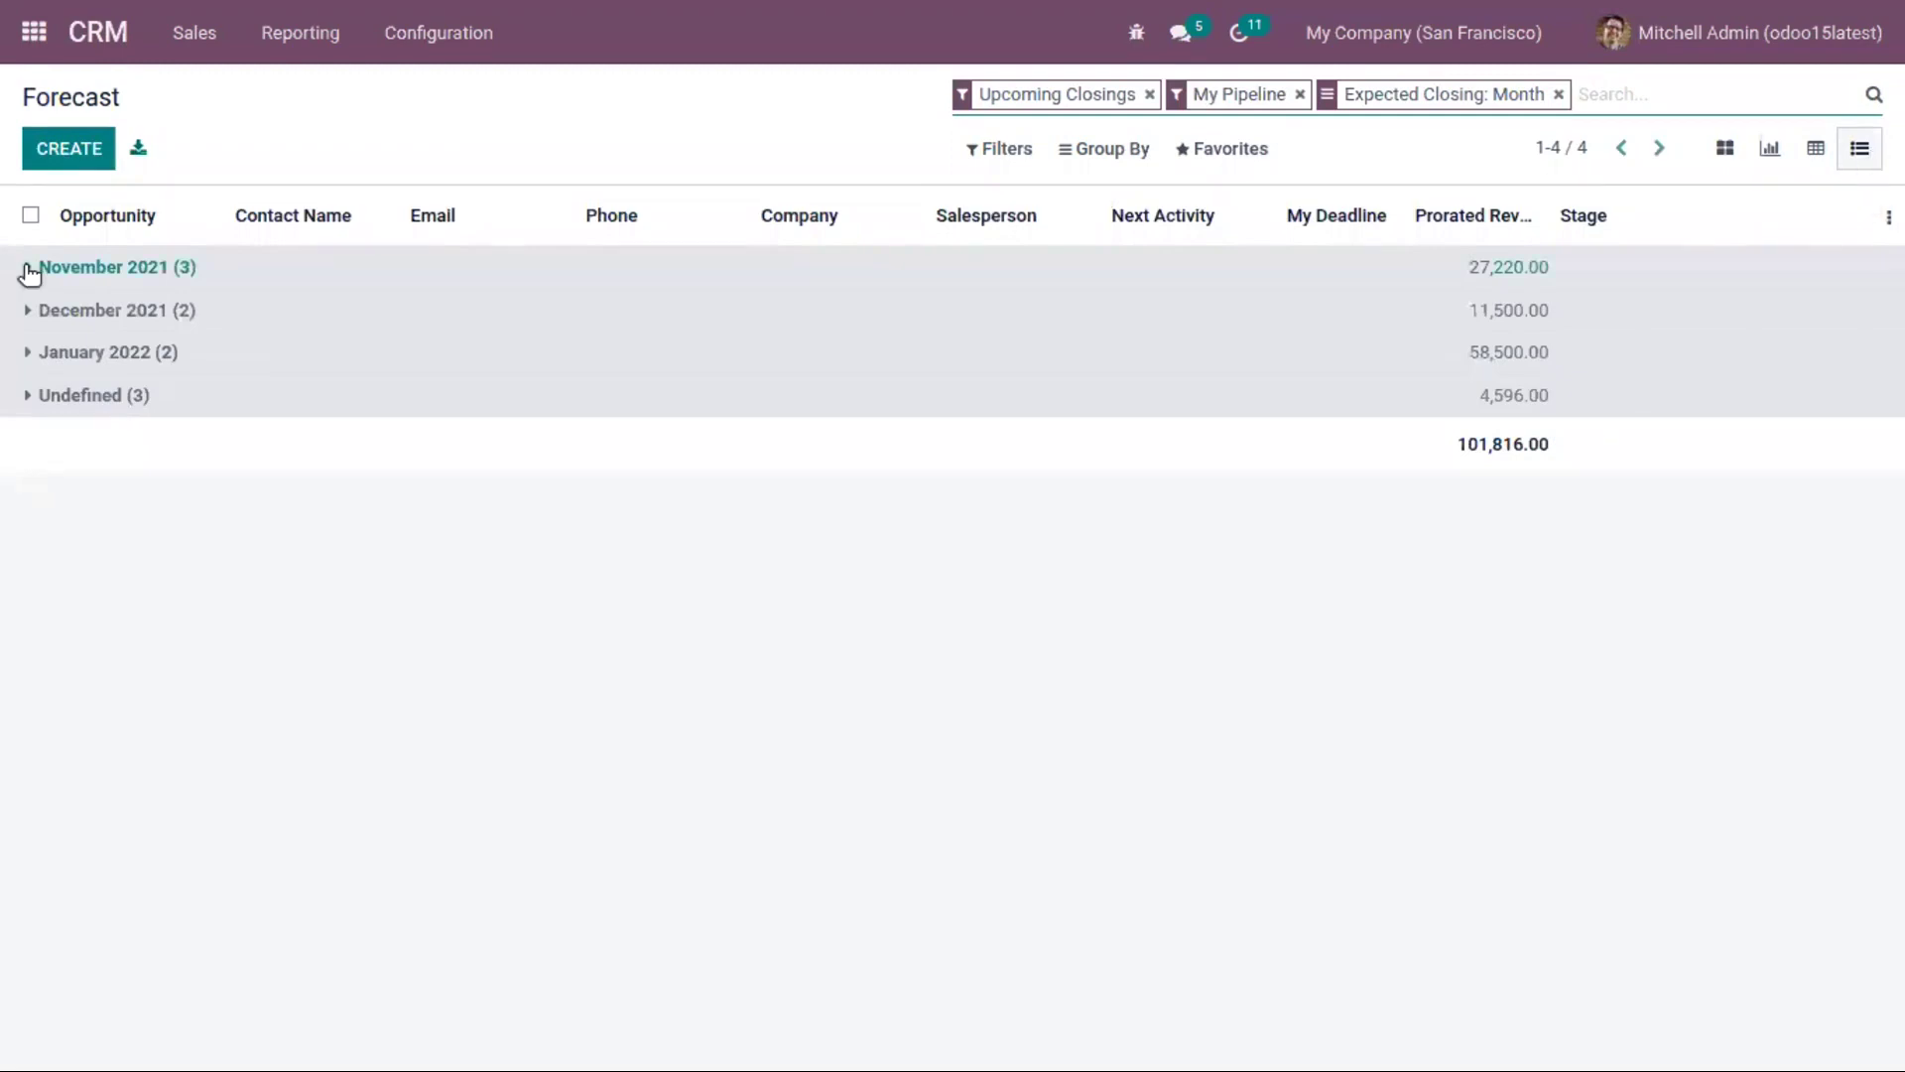
Expand and collapse the November 2021 group, then switch to the pivot table.
left_click(30, 270)
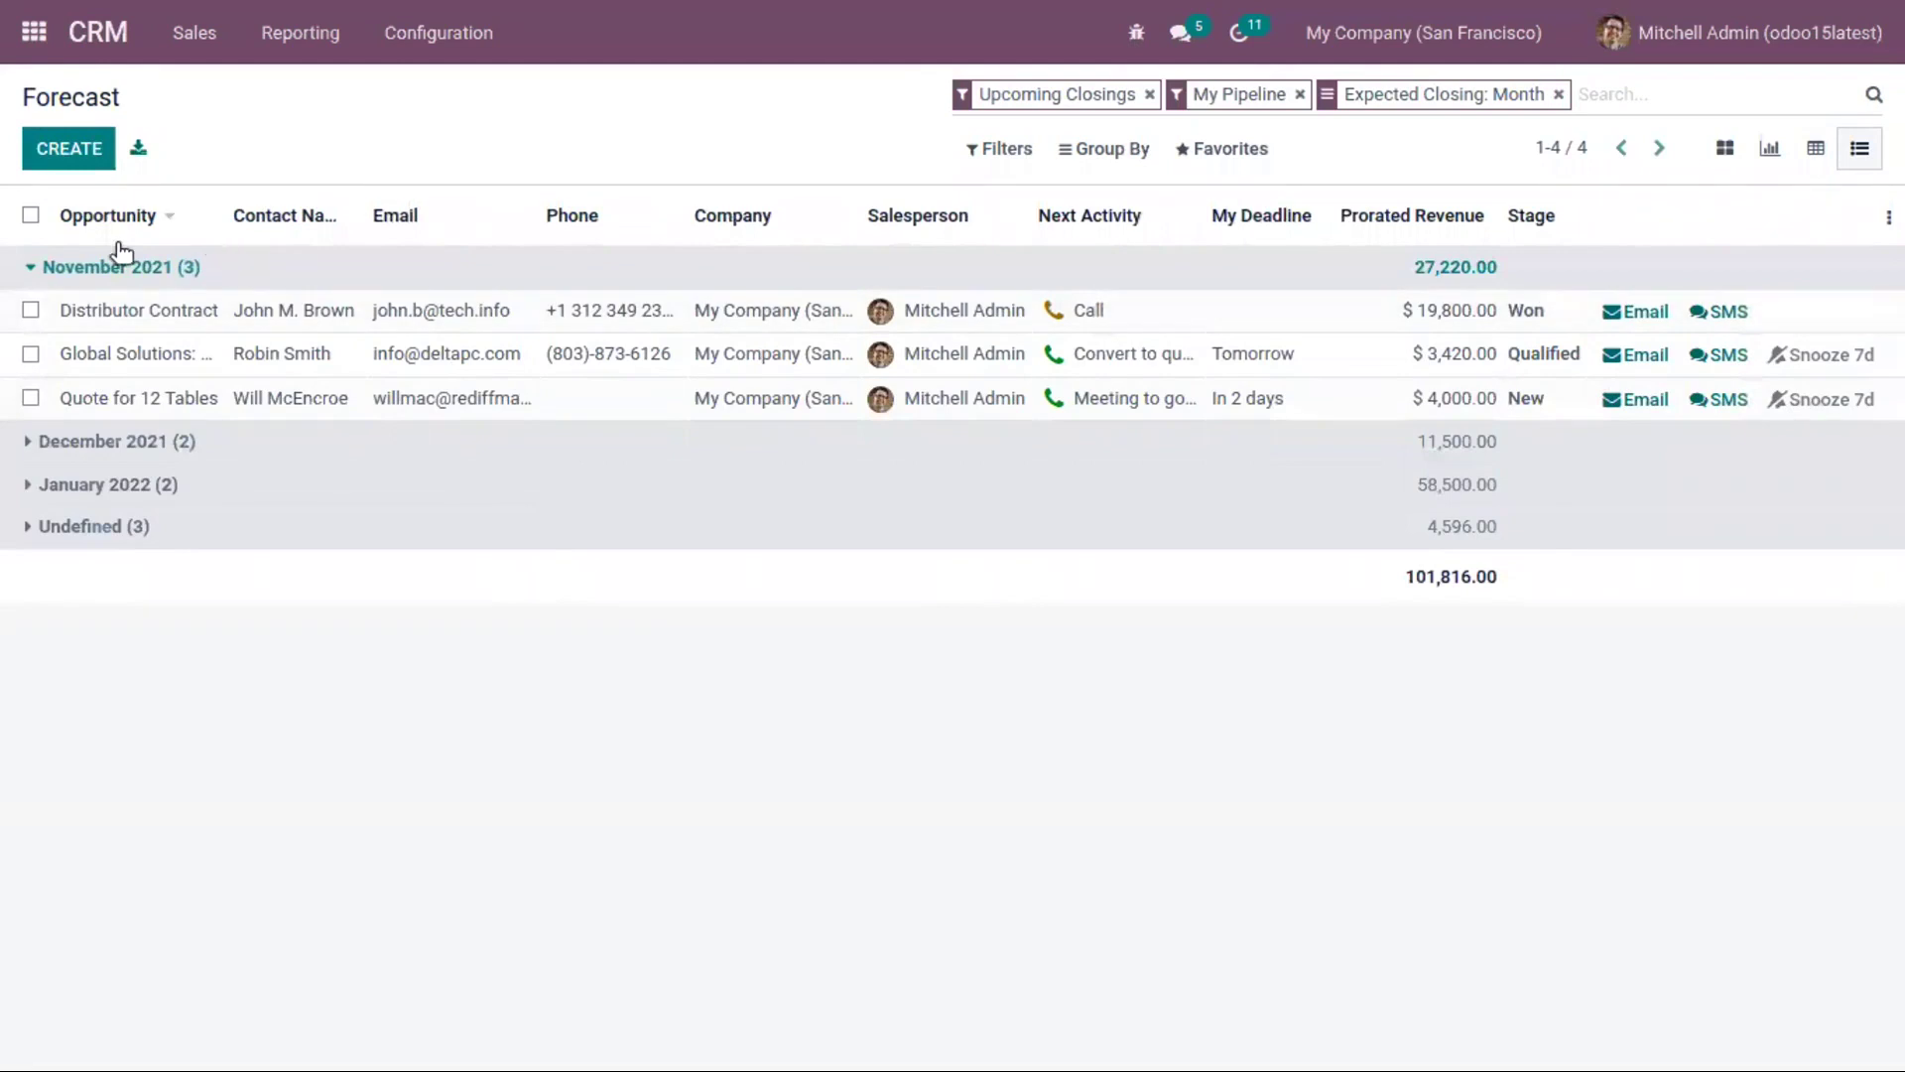
left_click(27, 267)
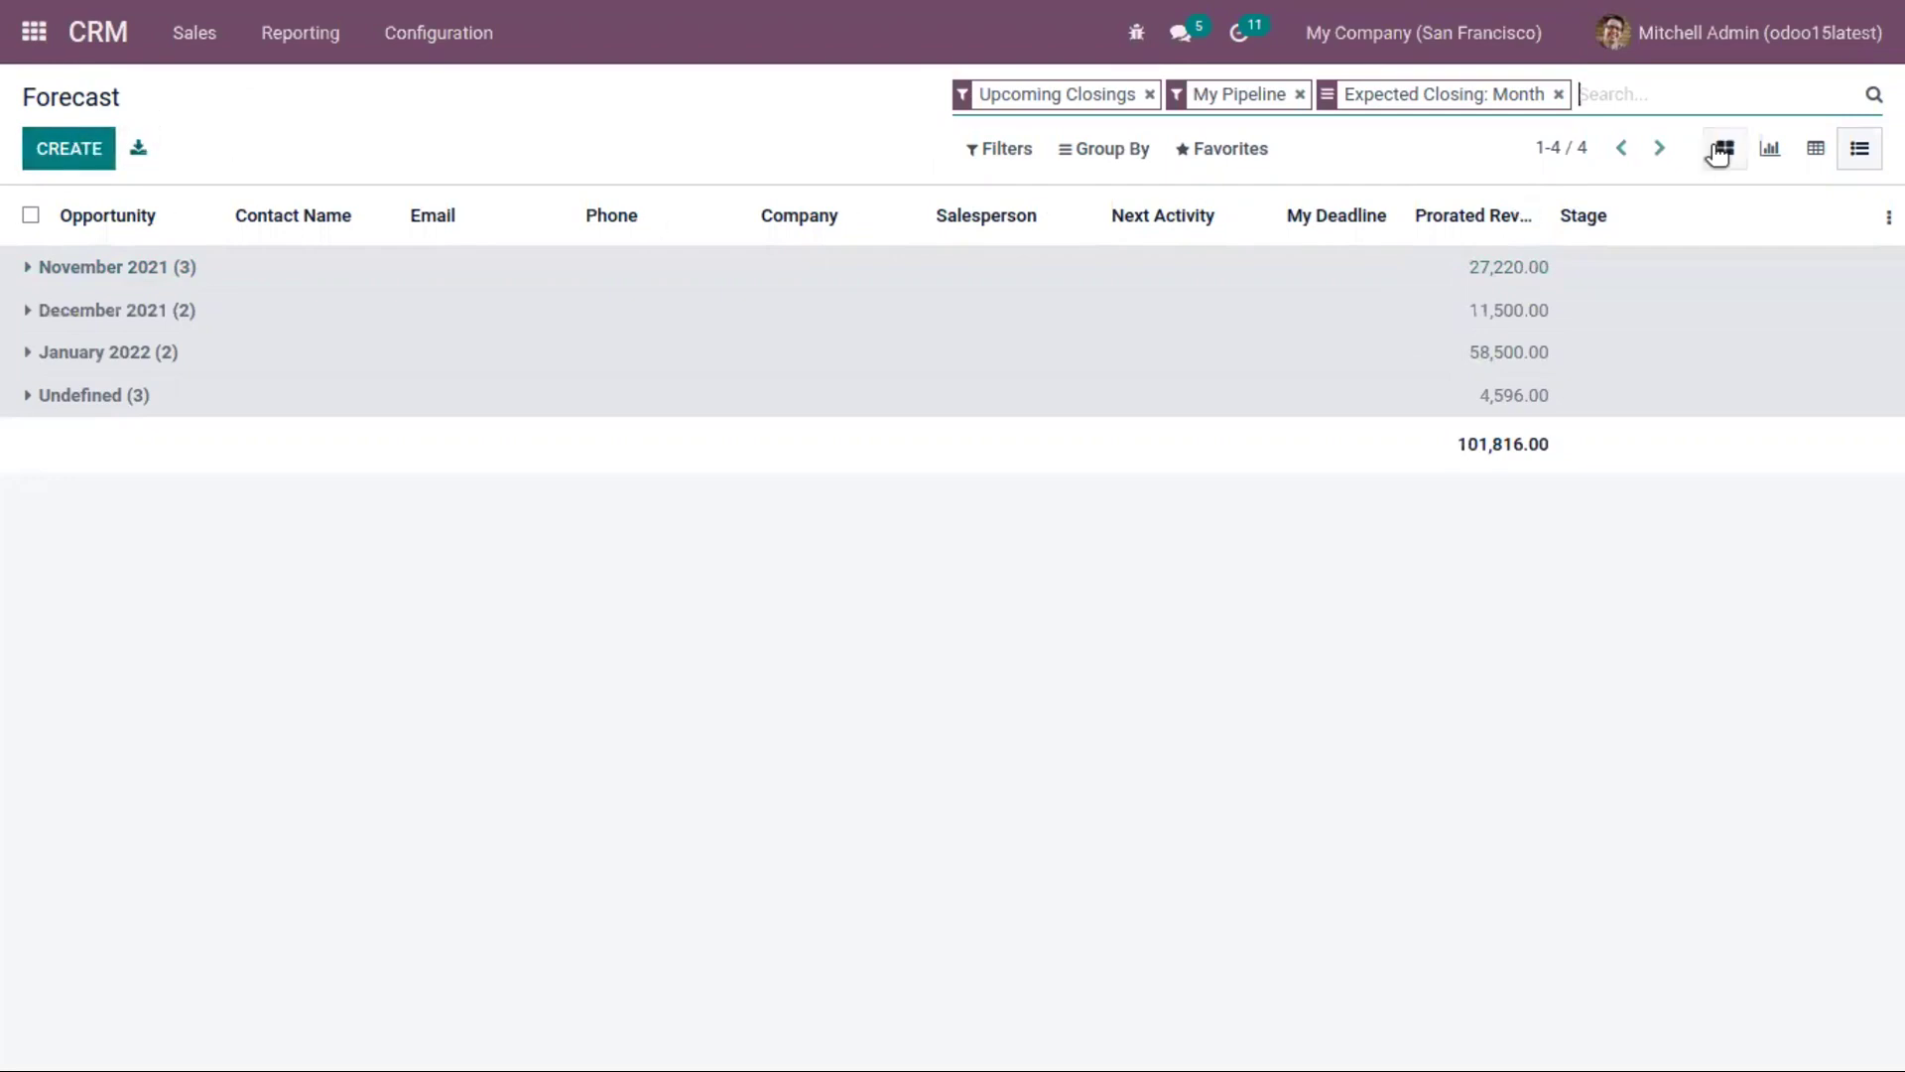
left_click(1813, 150)
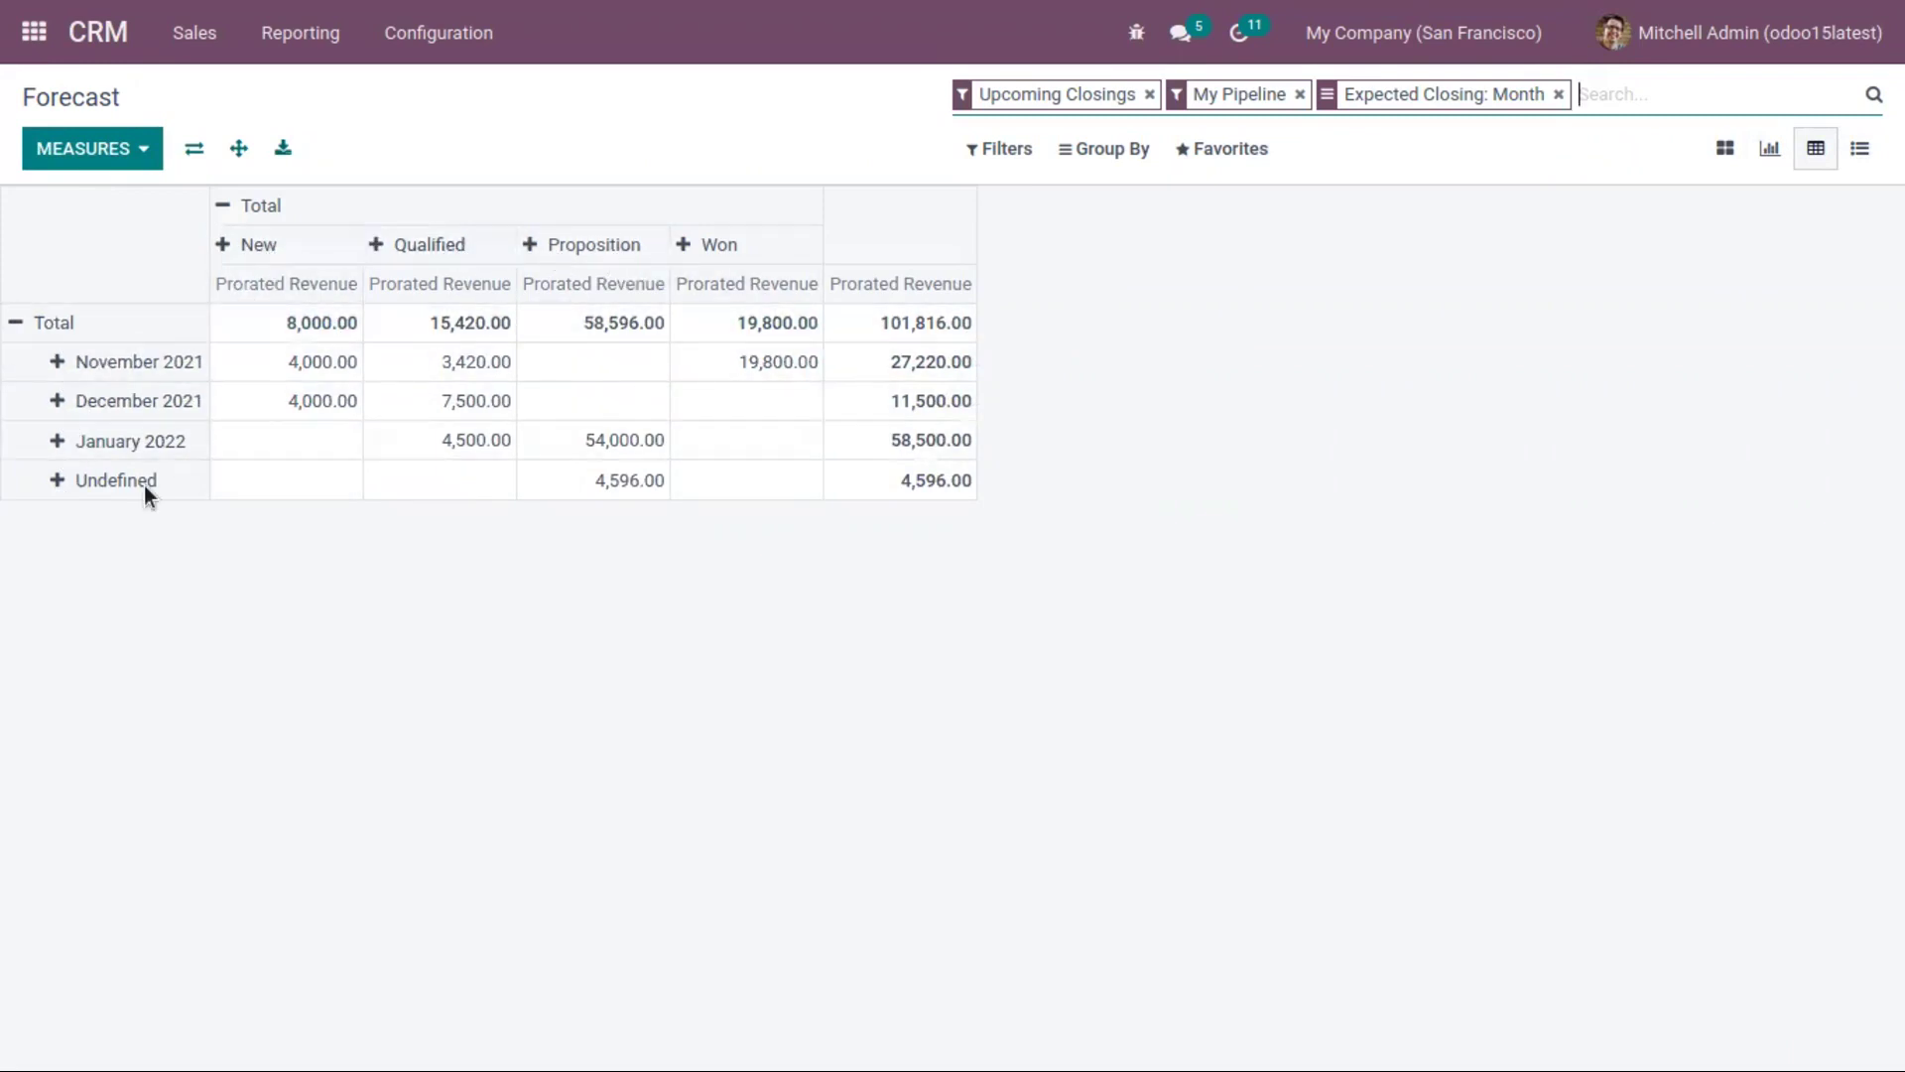
Leave the pivot measures as Prorated Revenue, Count and Expected Revenue, dropping Exceeded Closing Days.
left_click(145, 152)
left_click(145, 234)
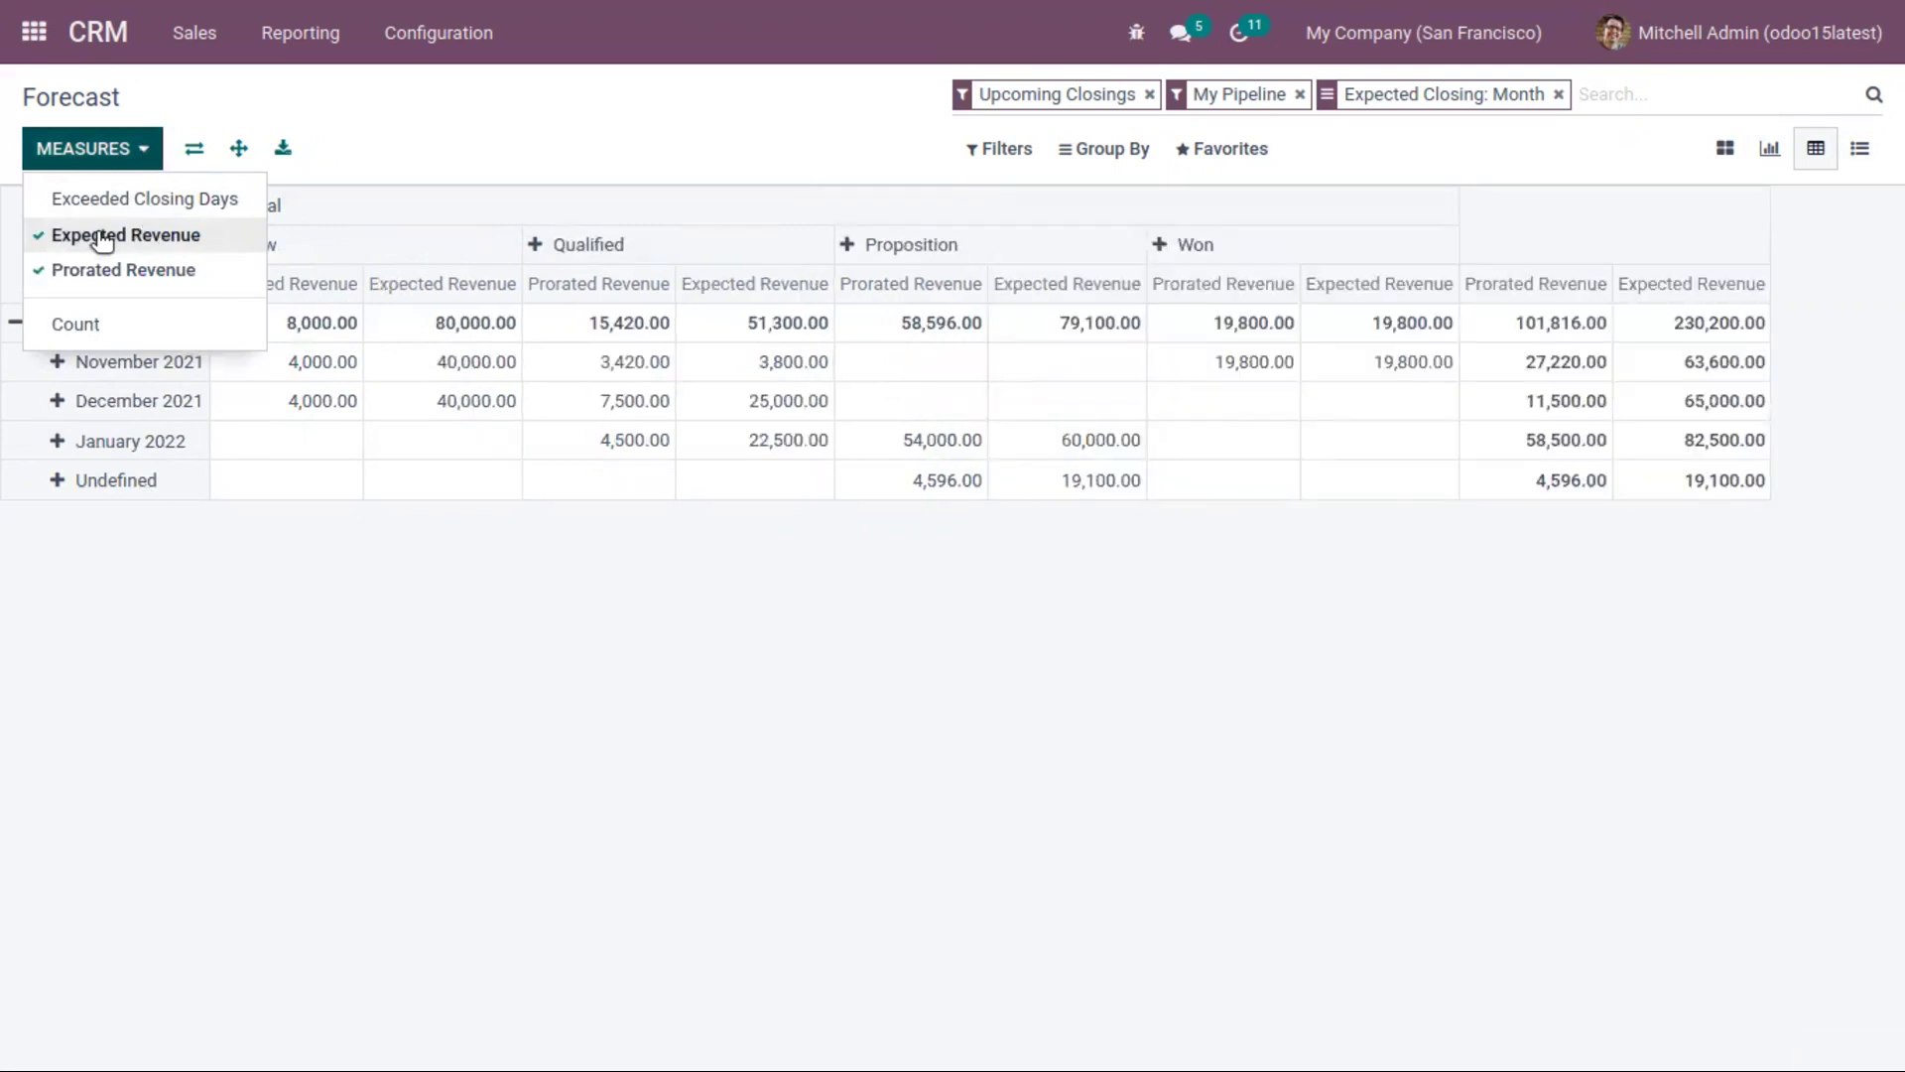
left_click(149, 203)
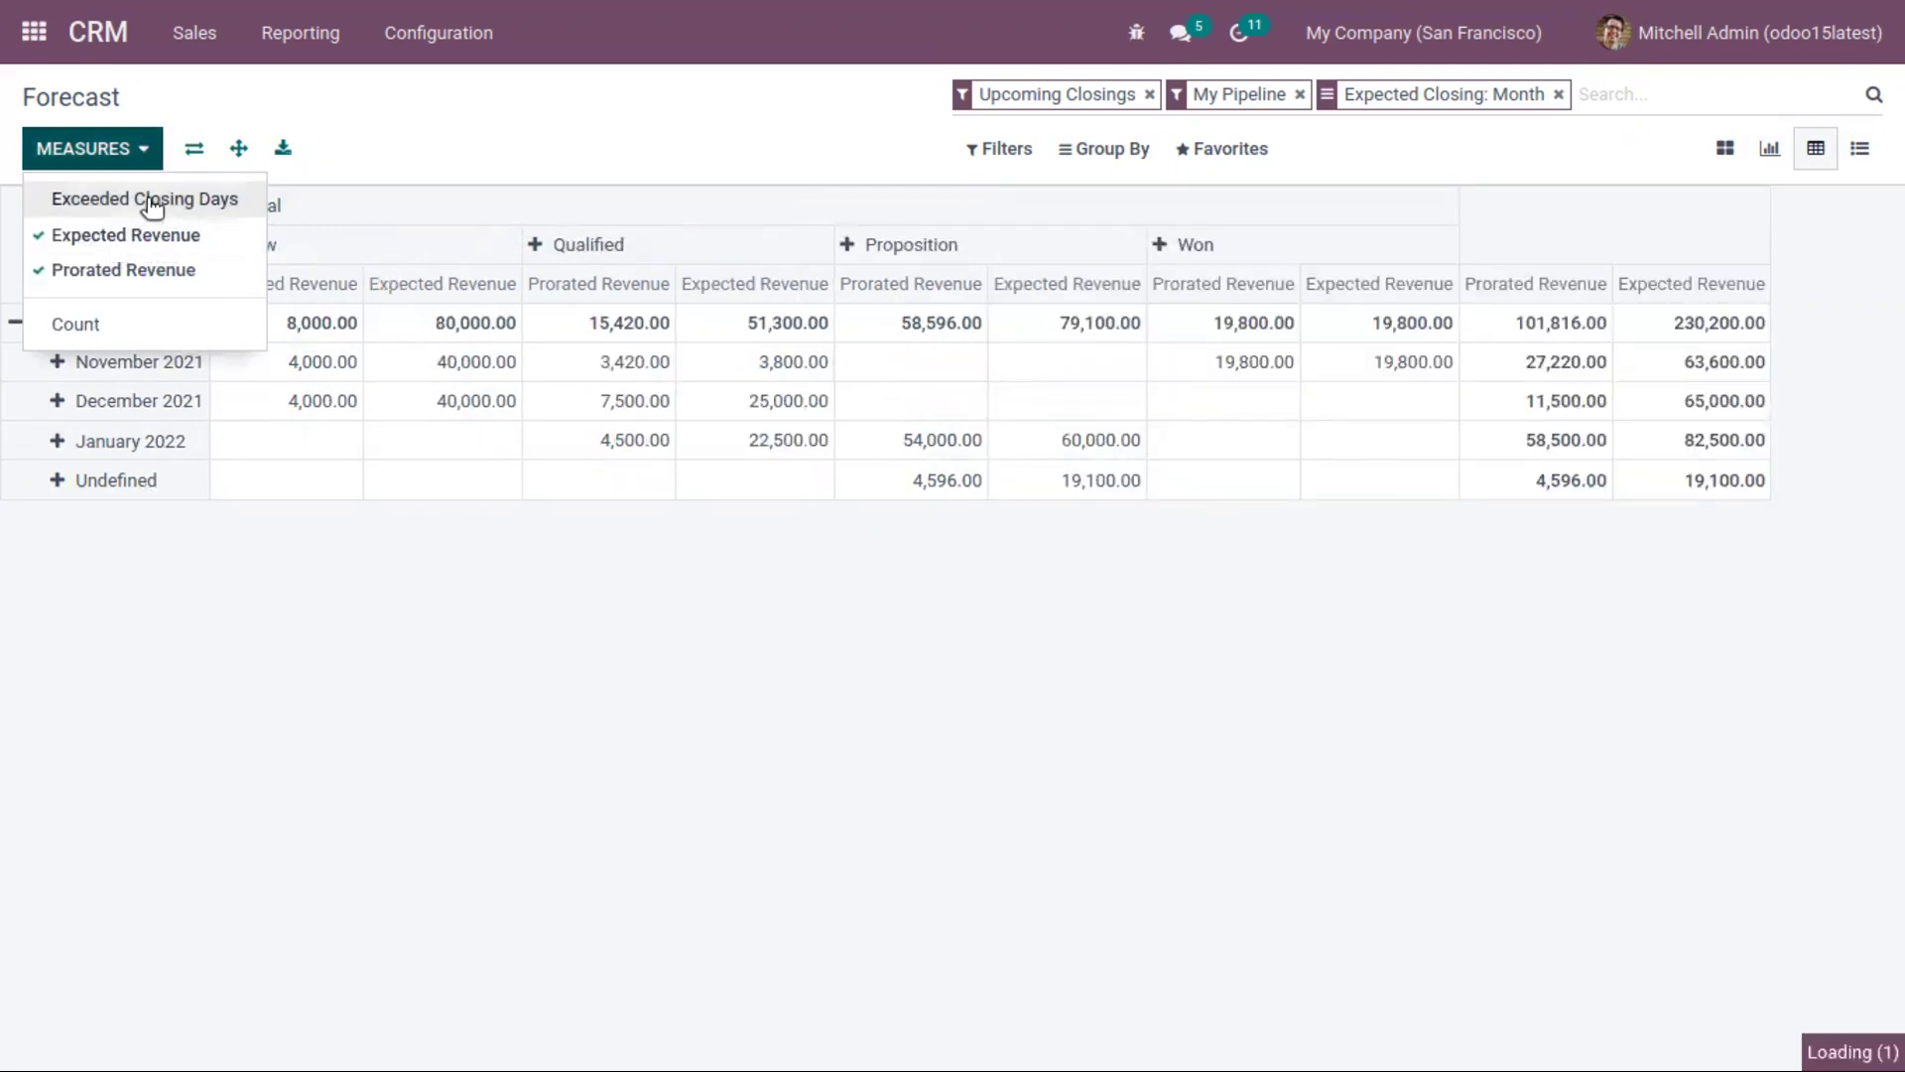
left_click(165, 322)
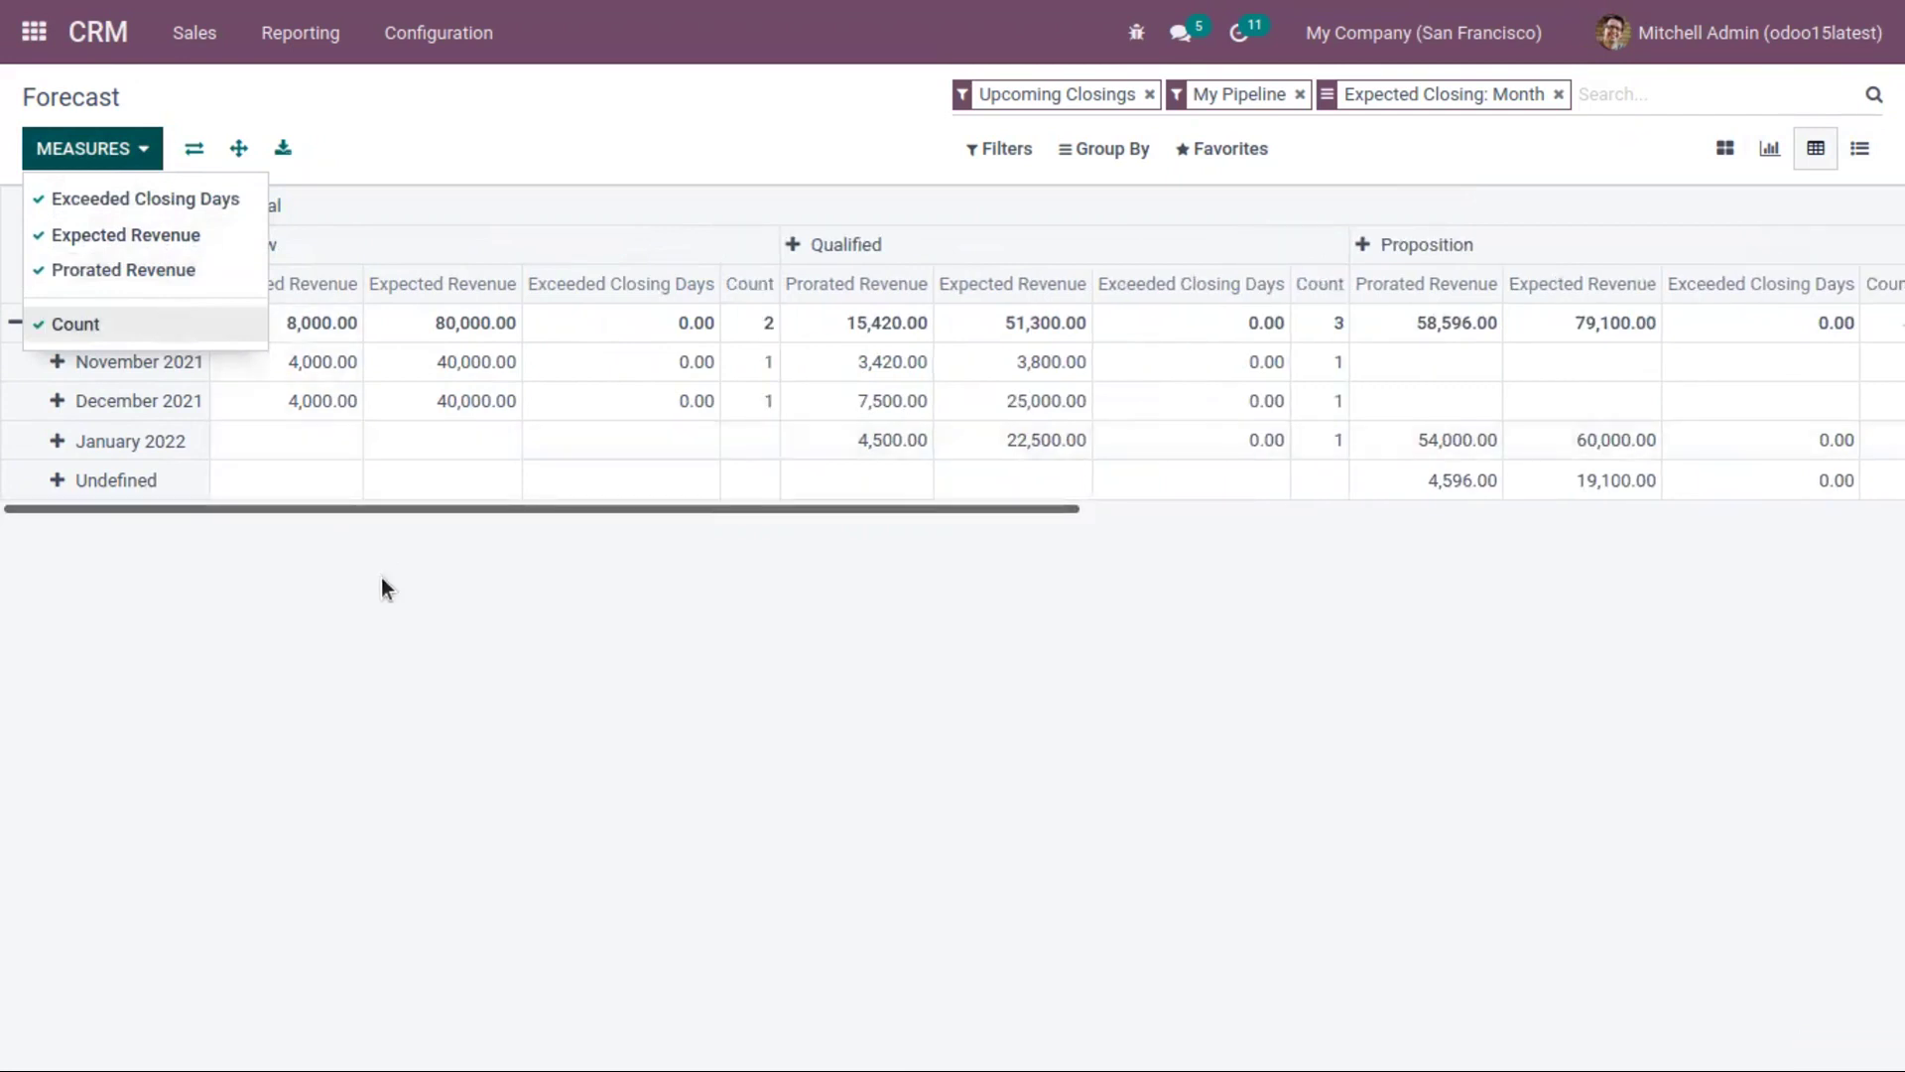
left_click(154, 204)
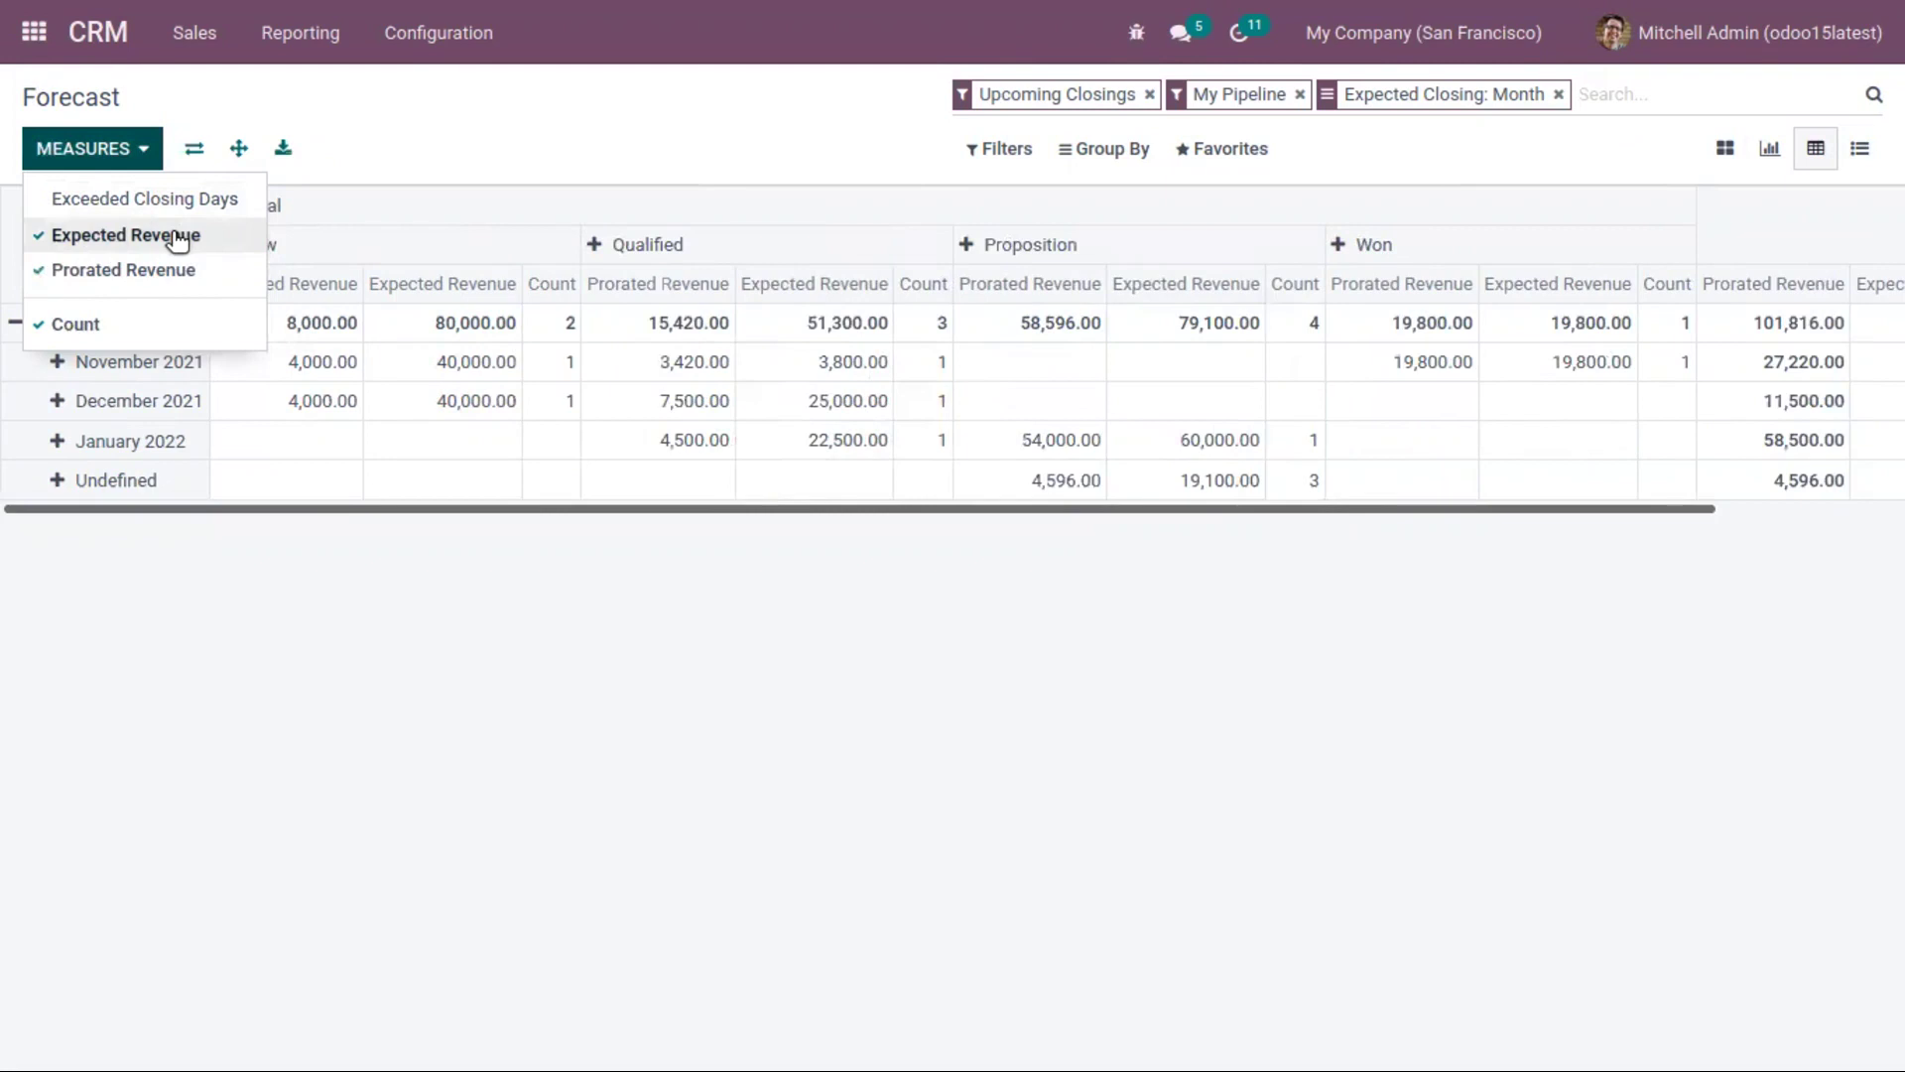
left_click(177, 238)
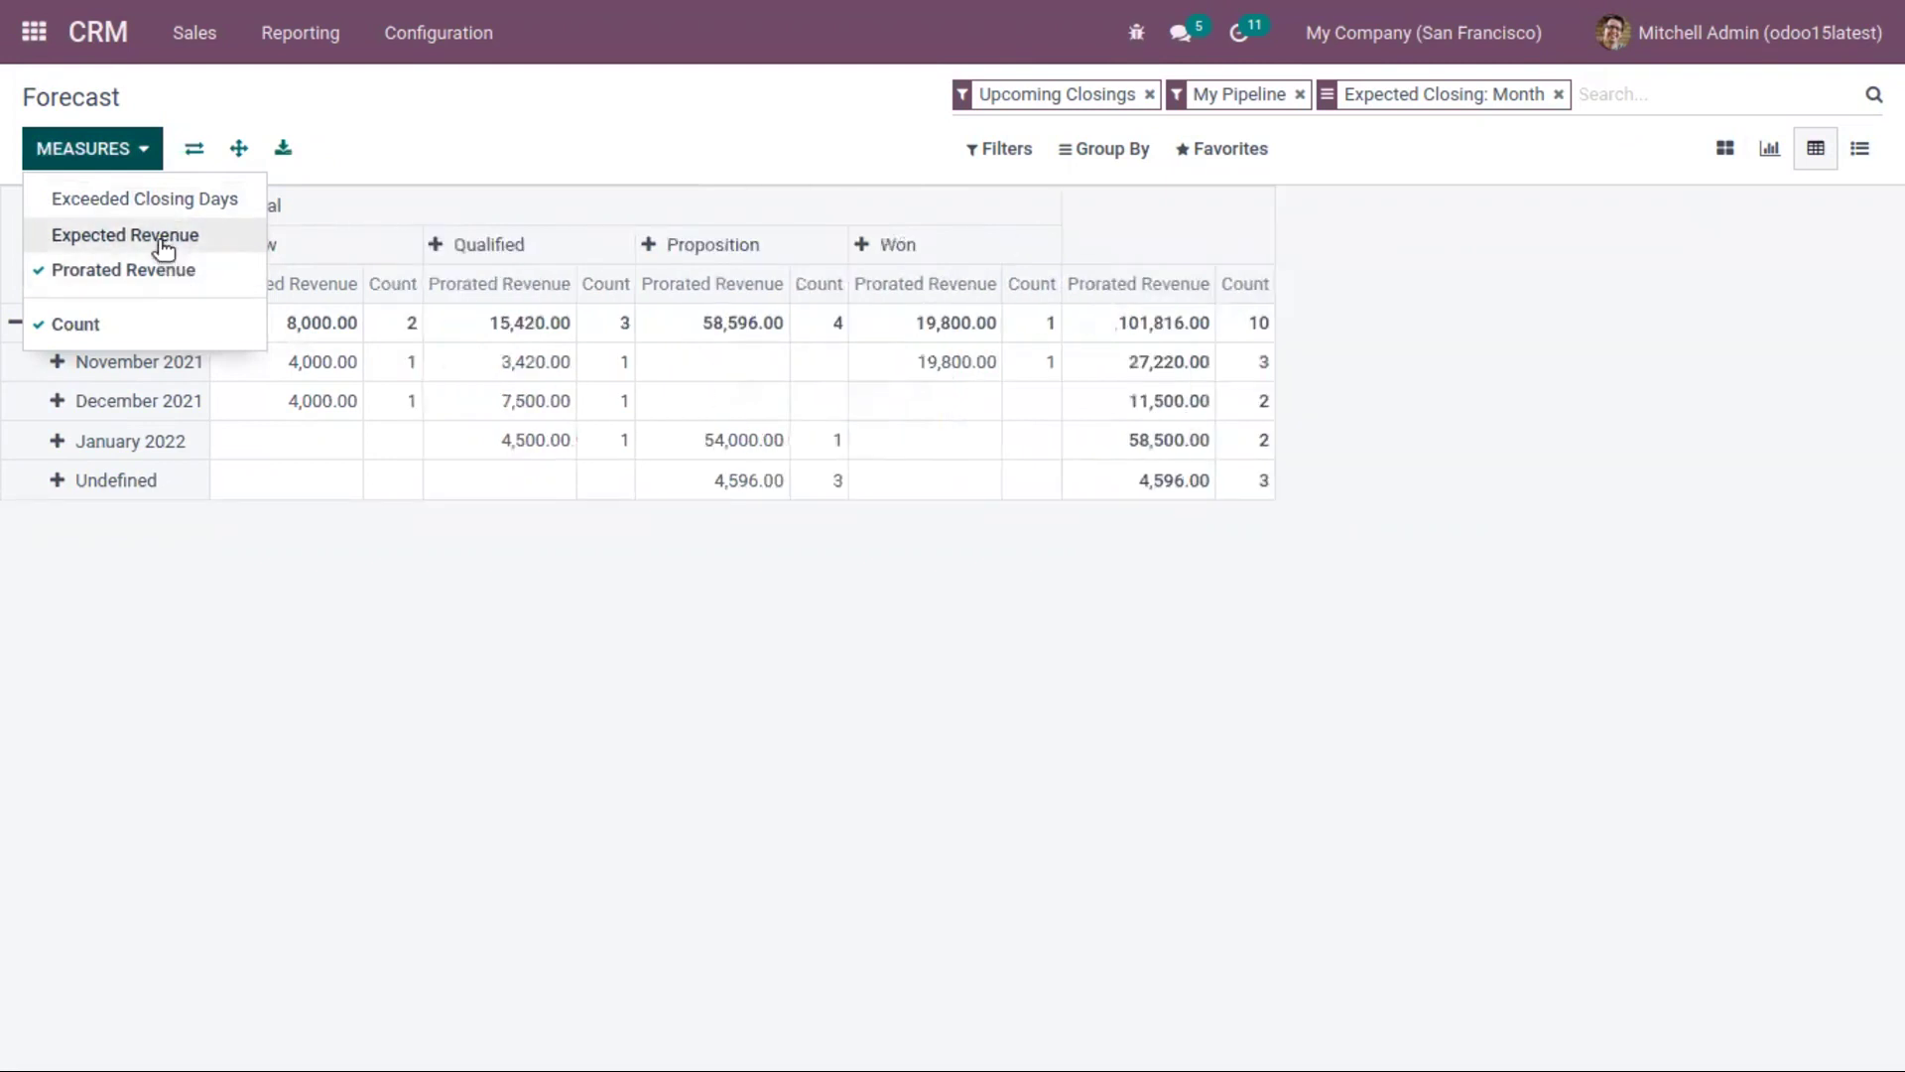
left_click(159, 238)
left_click(359, 151)
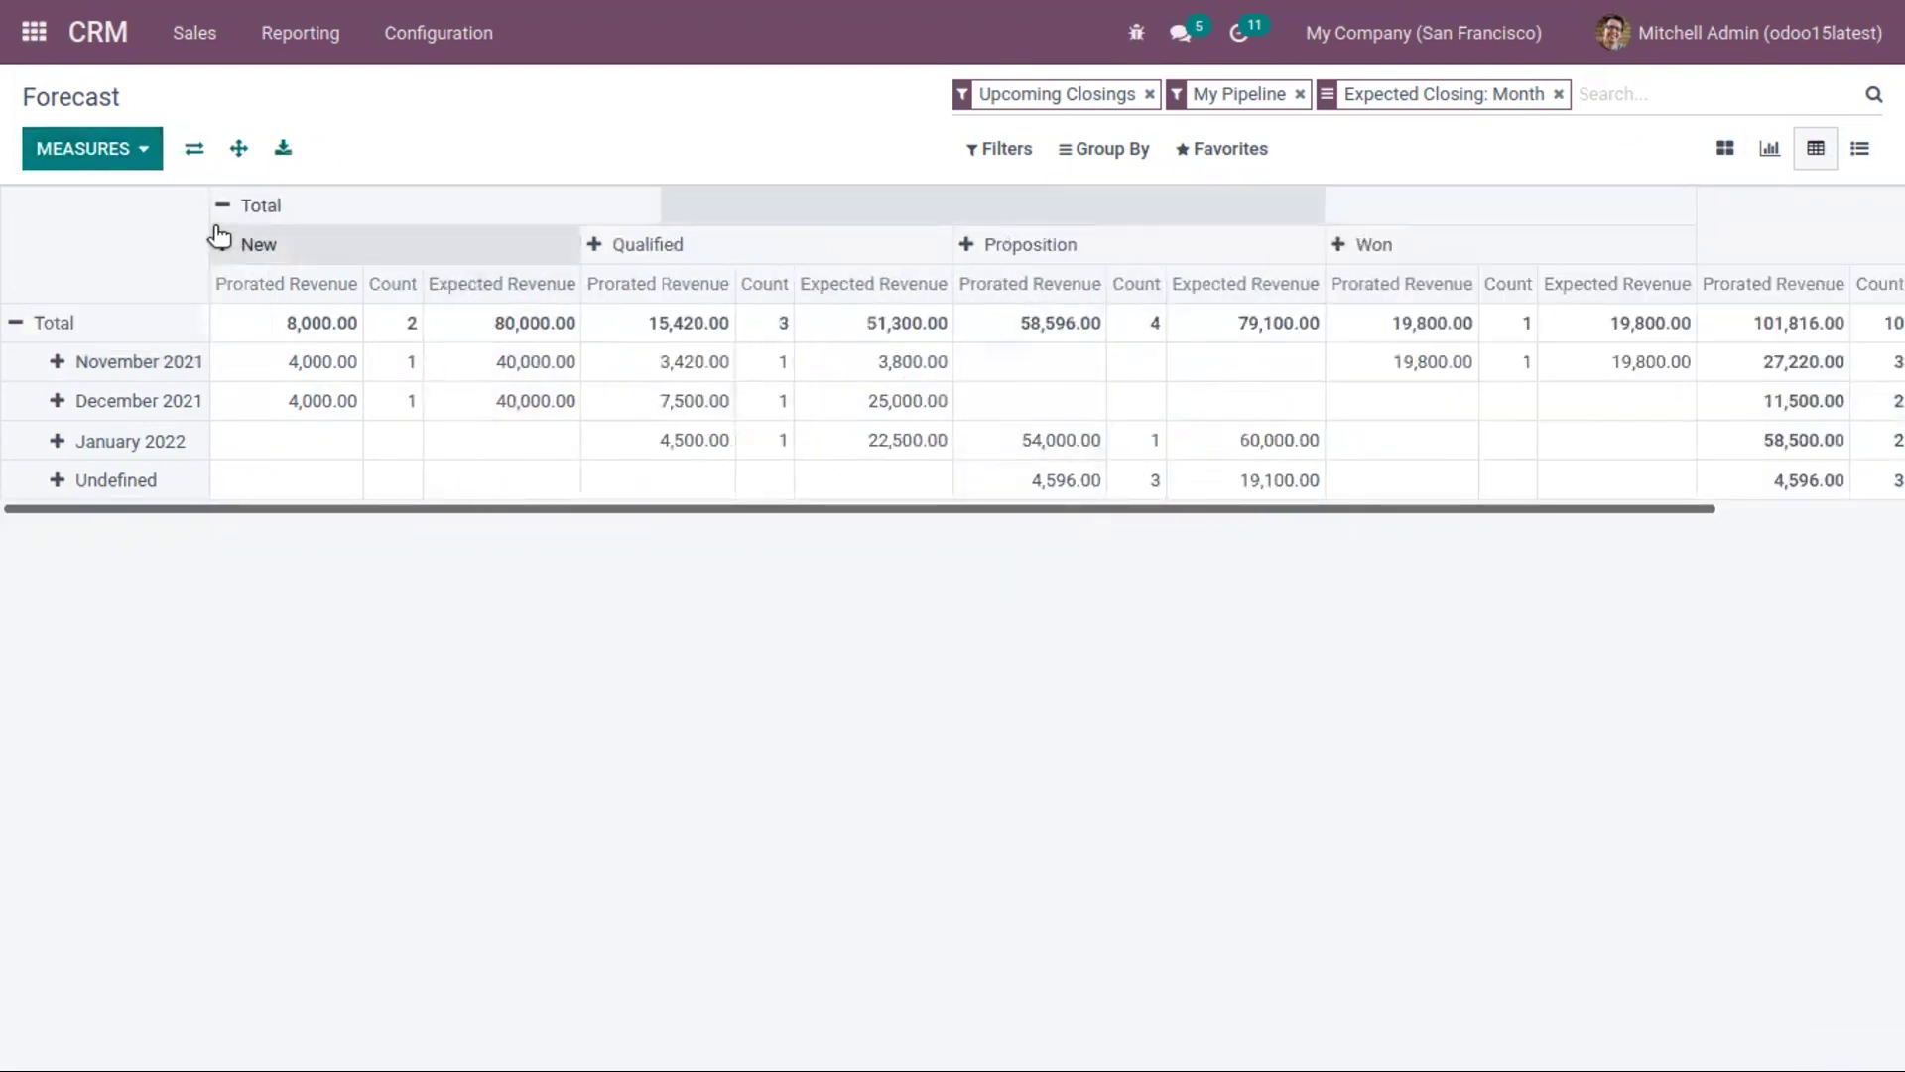
left_click(61, 361)
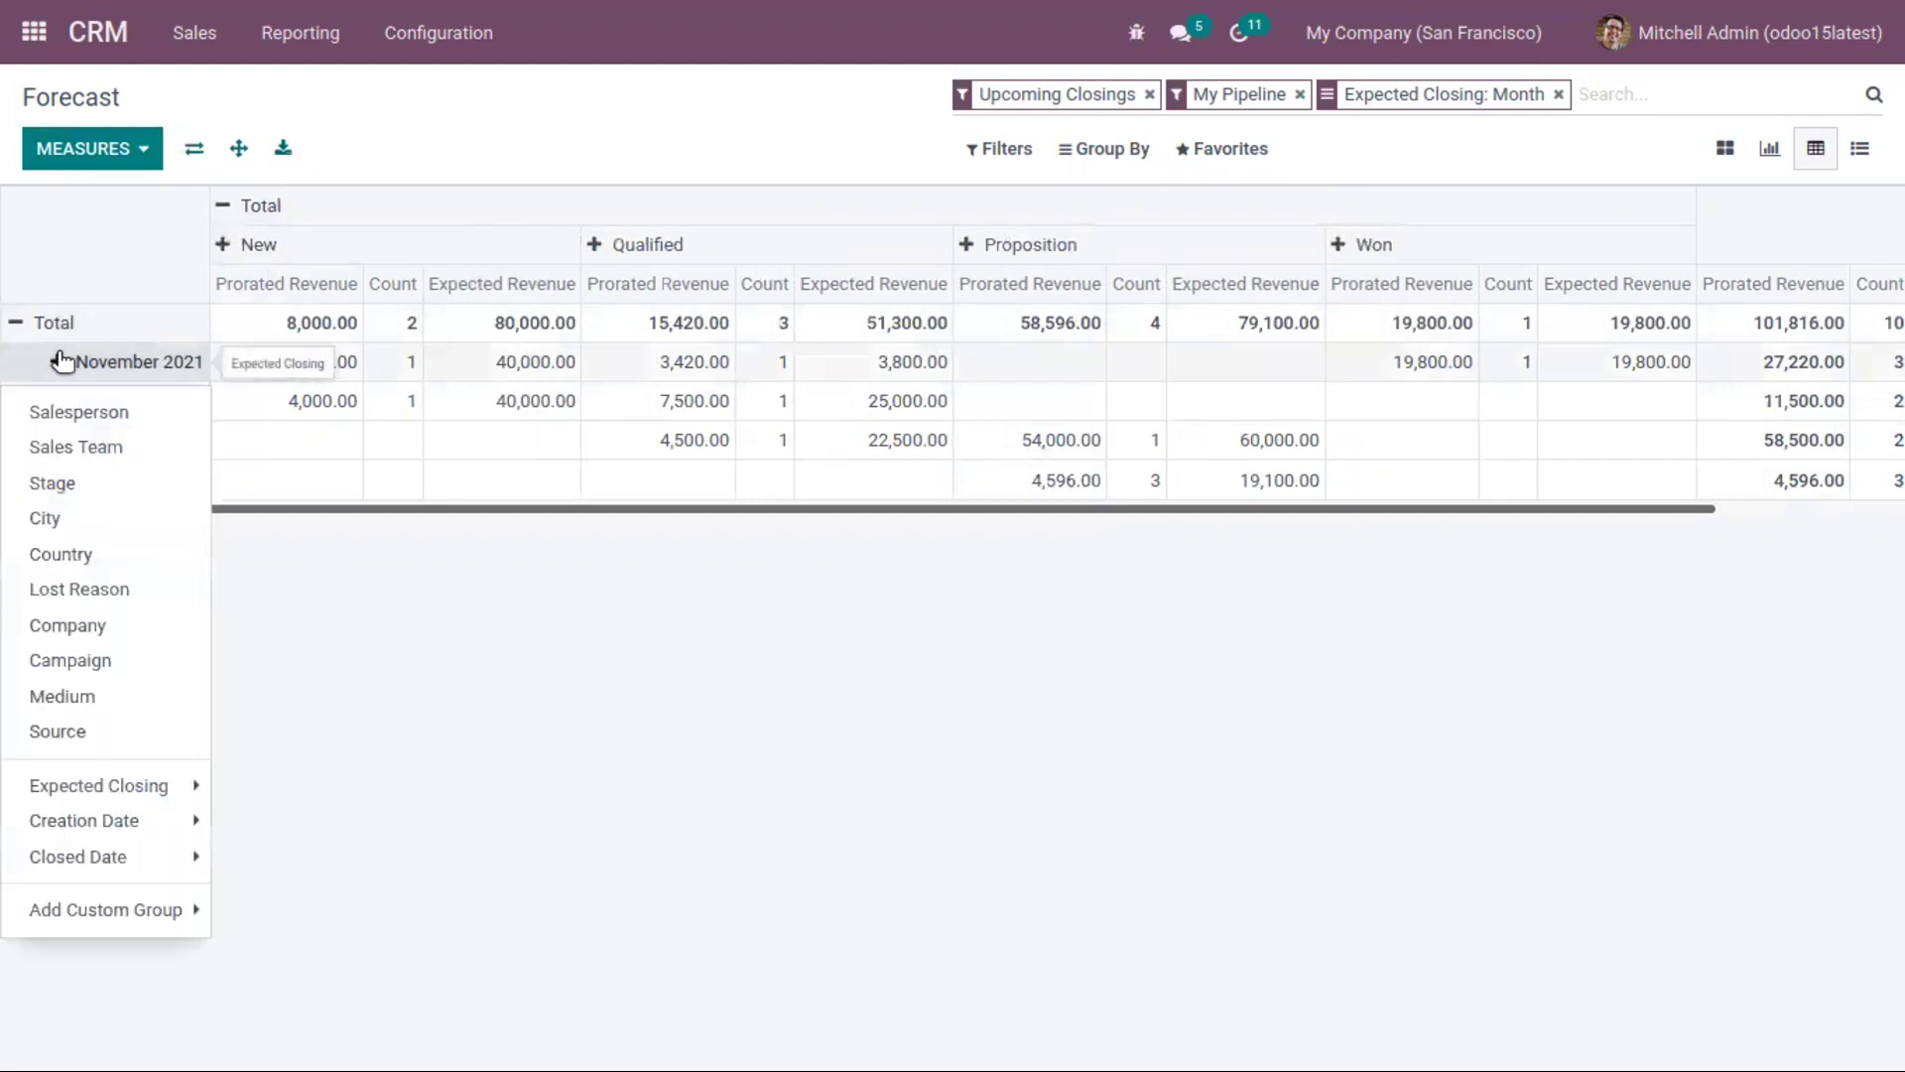
Break November 2021, December 2021, January 2022 and Undefined down by Sales Team.
left_click(120, 447)
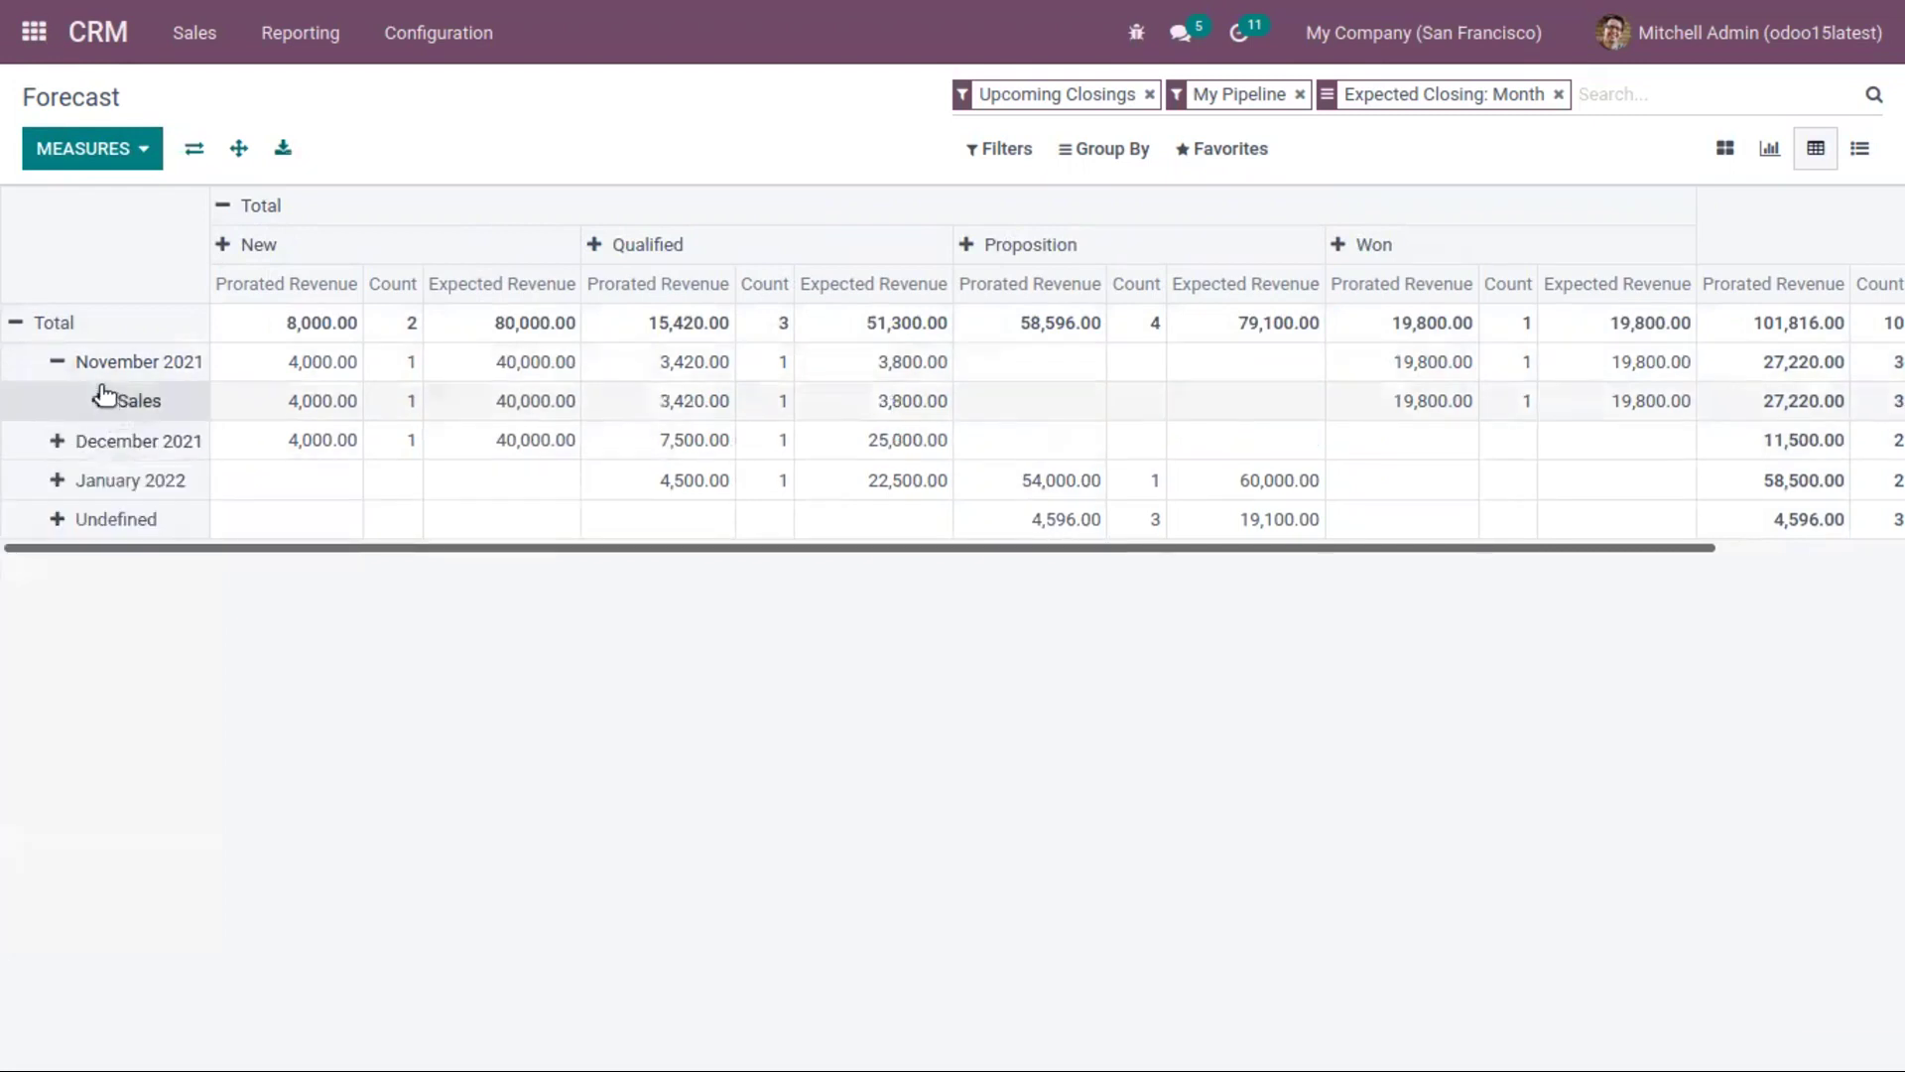
left_click(59, 441)
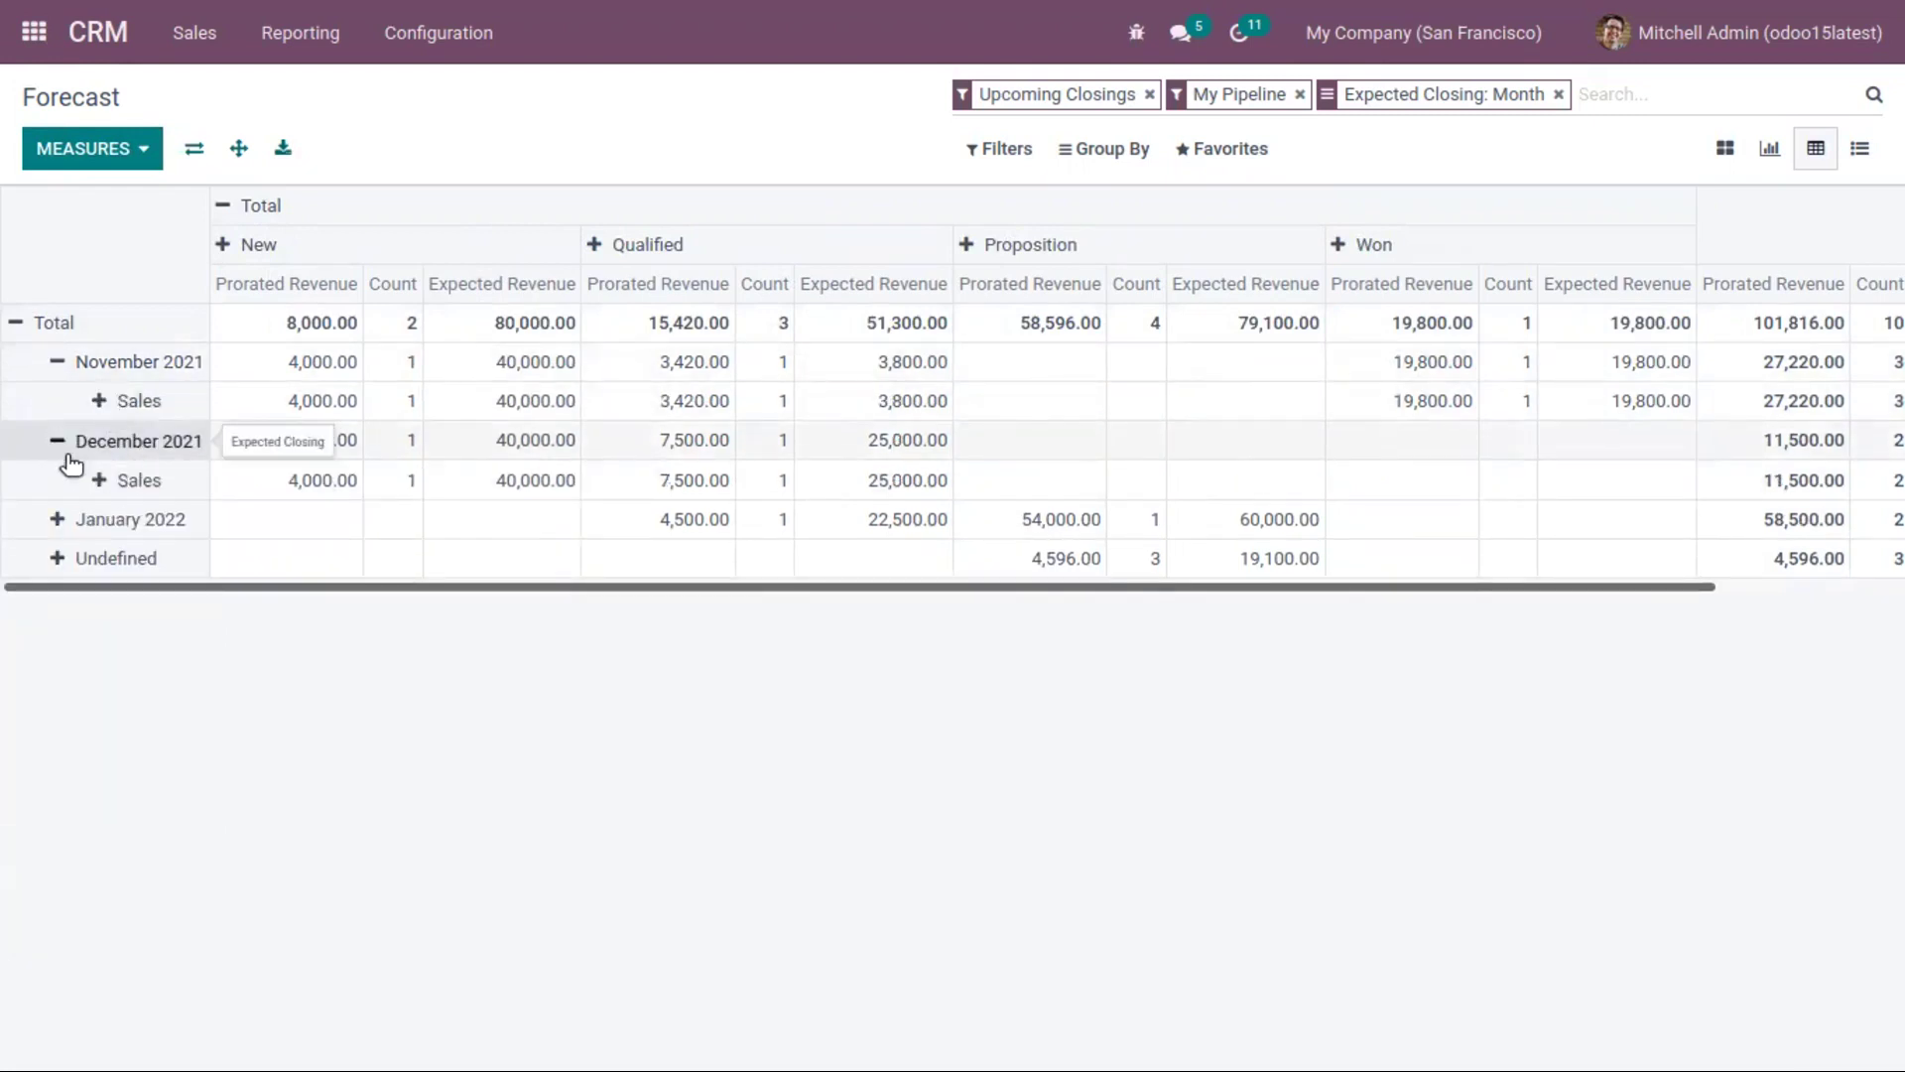
left_click(59, 519)
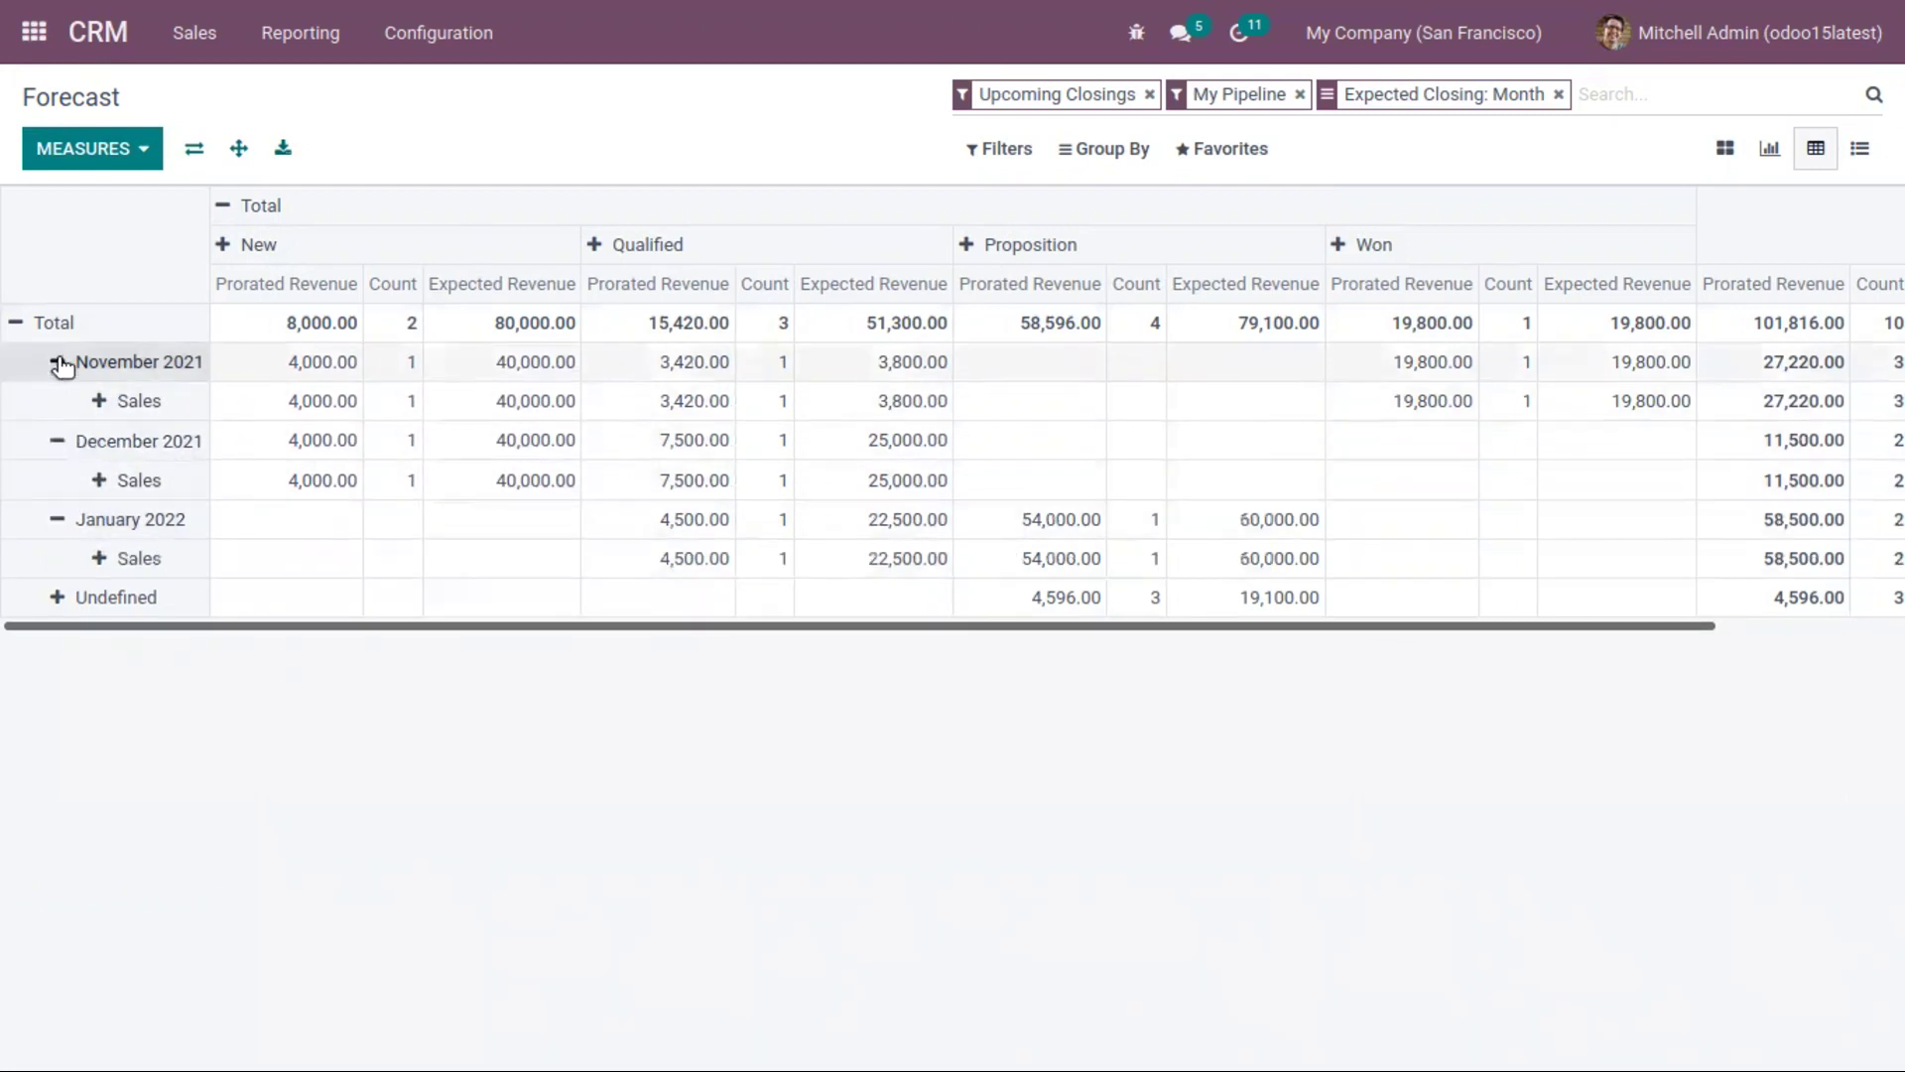
left_click(59, 598)
Split November's Sales row by Salesperson, then view the forecast as a graph.
left_click(101, 400)
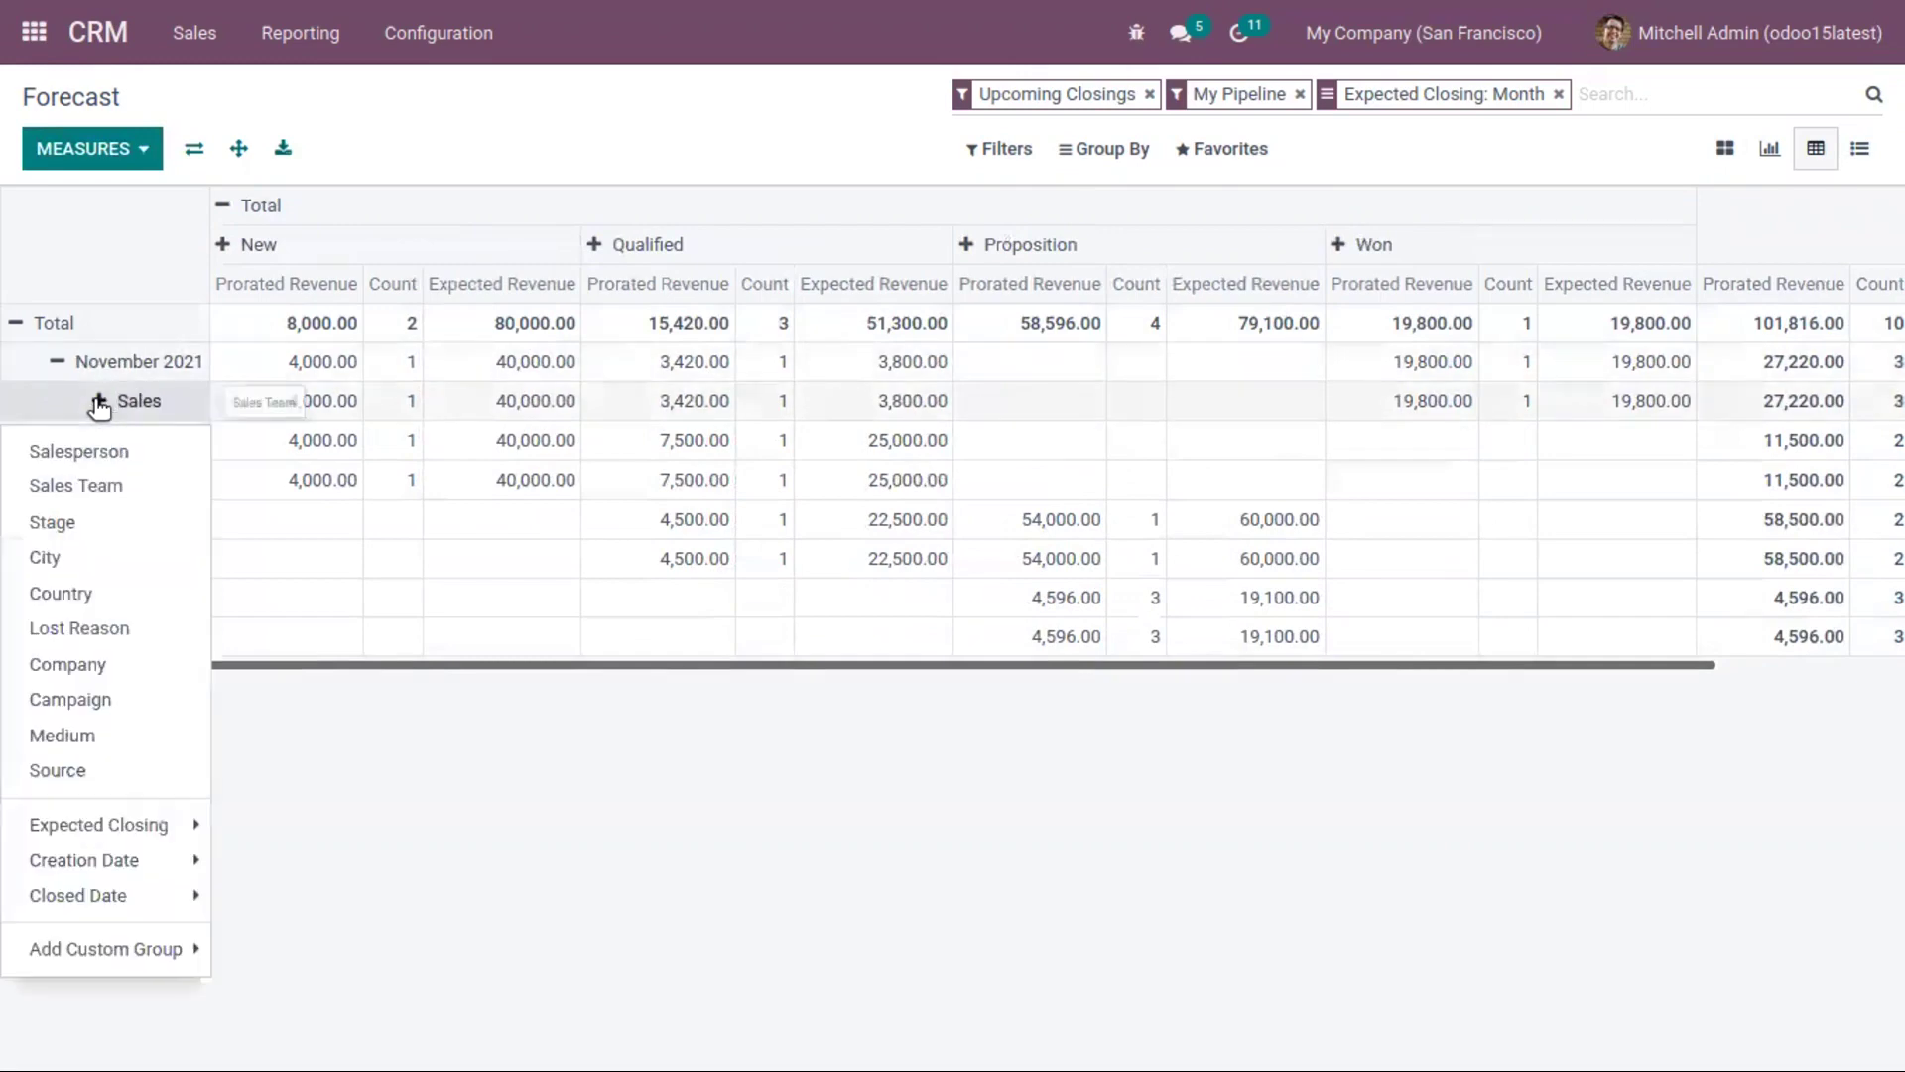
left_click(80, 450)
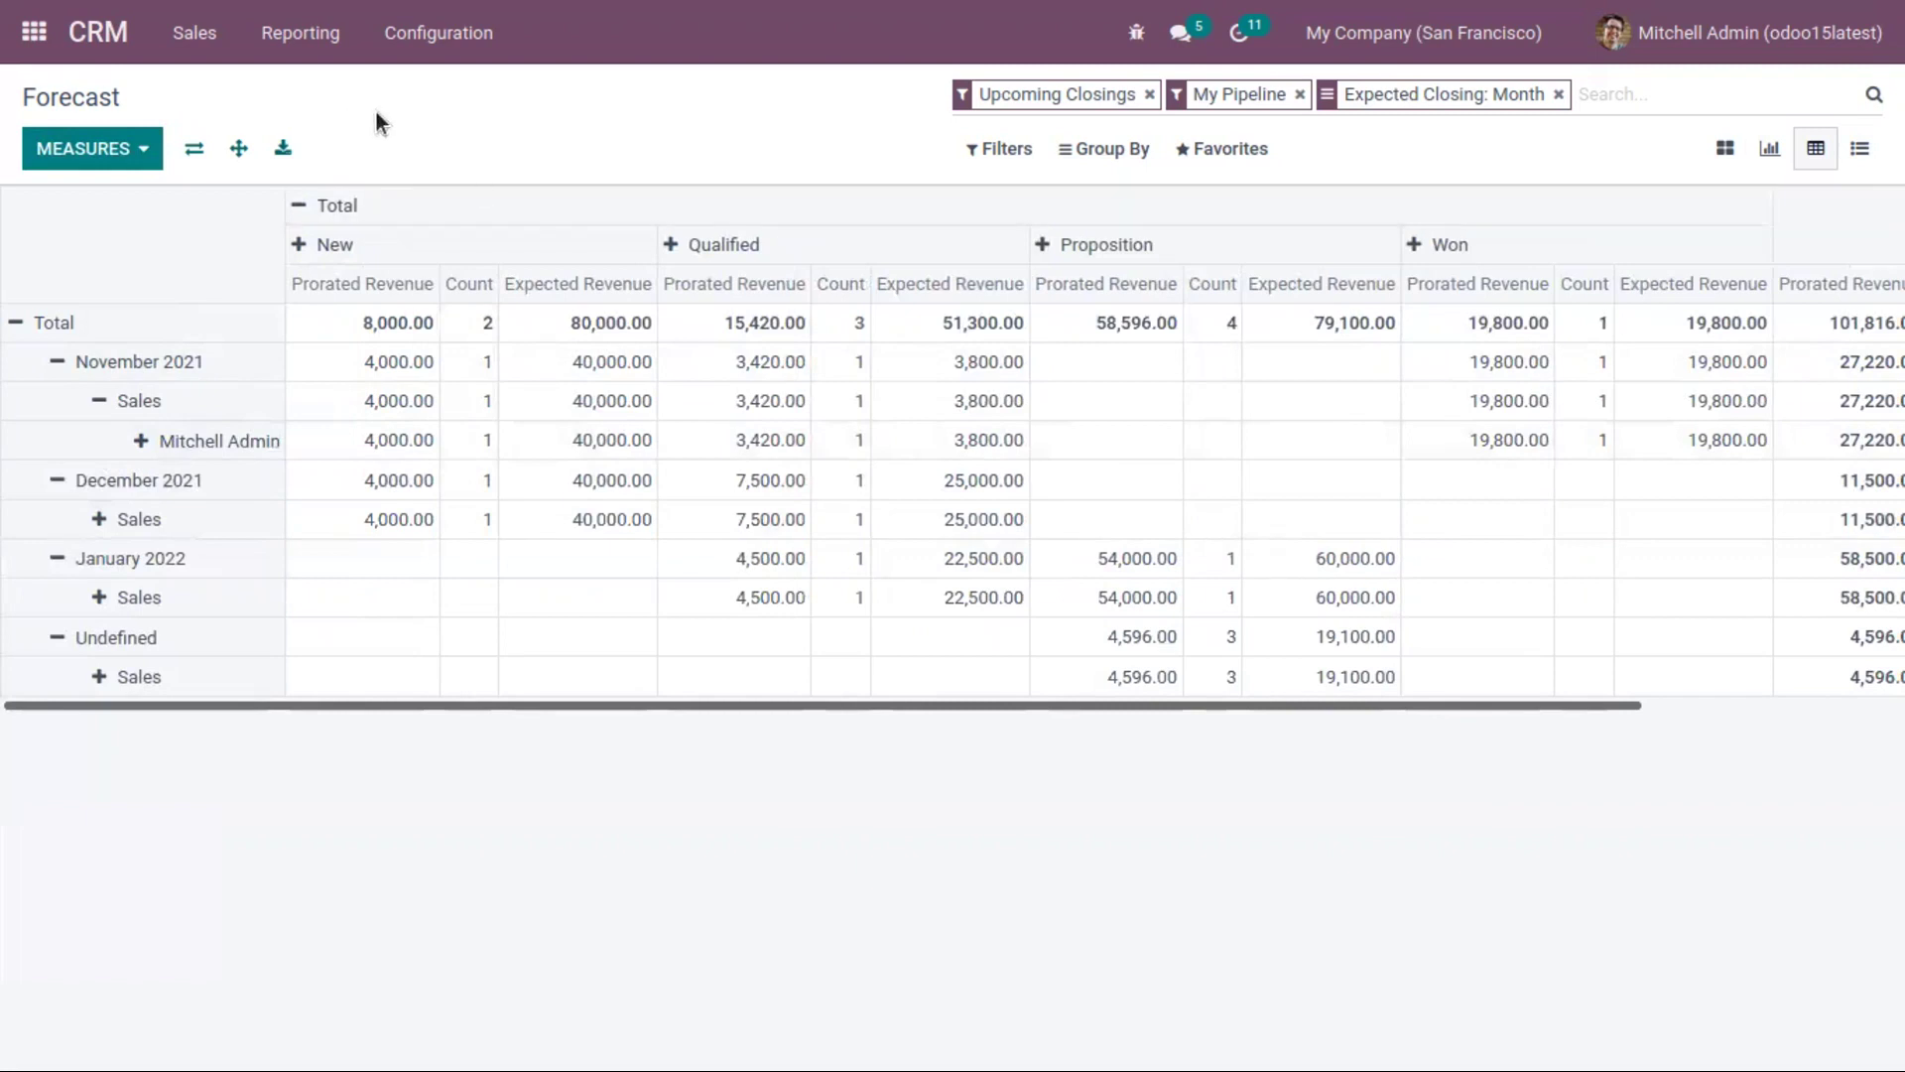
left_click(1774, 148)
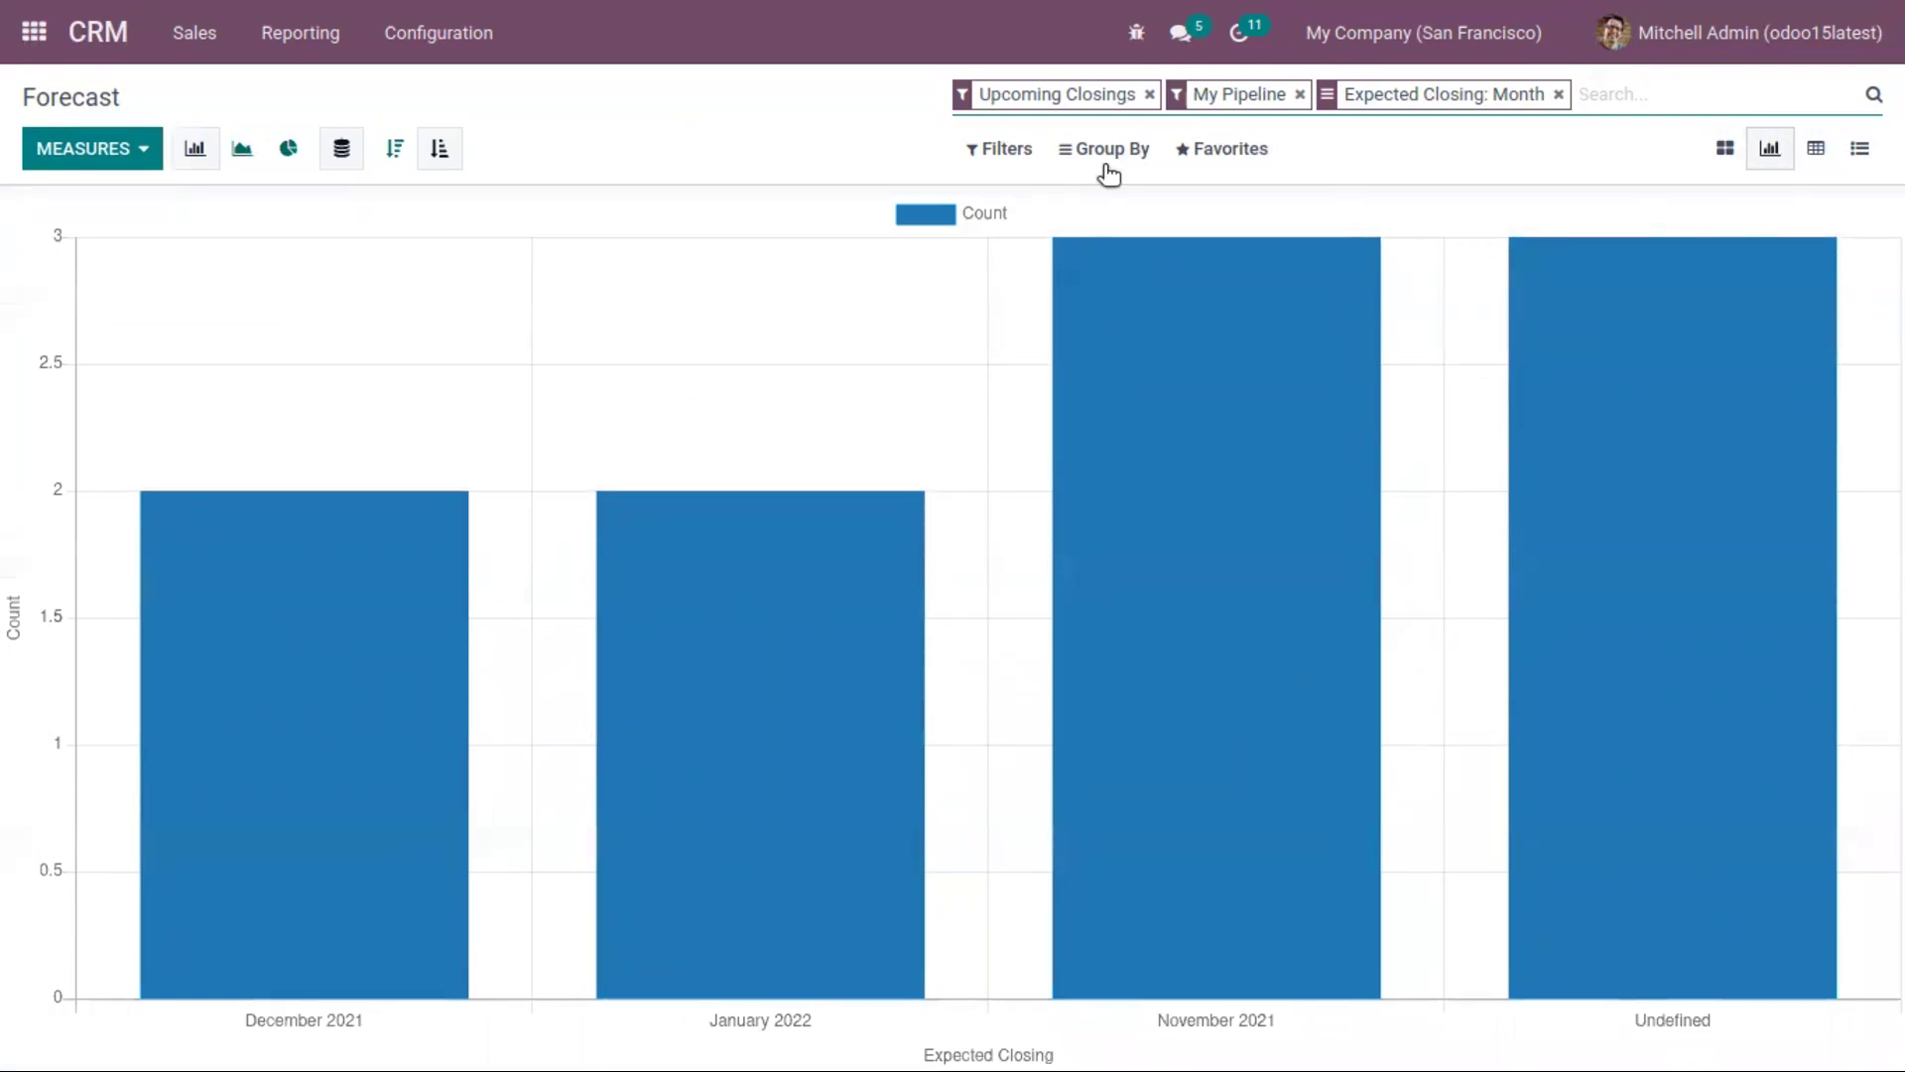
Look through the Filters and Expected Closing grouping options, then return to the kanban board.
left_click(1002, 150)
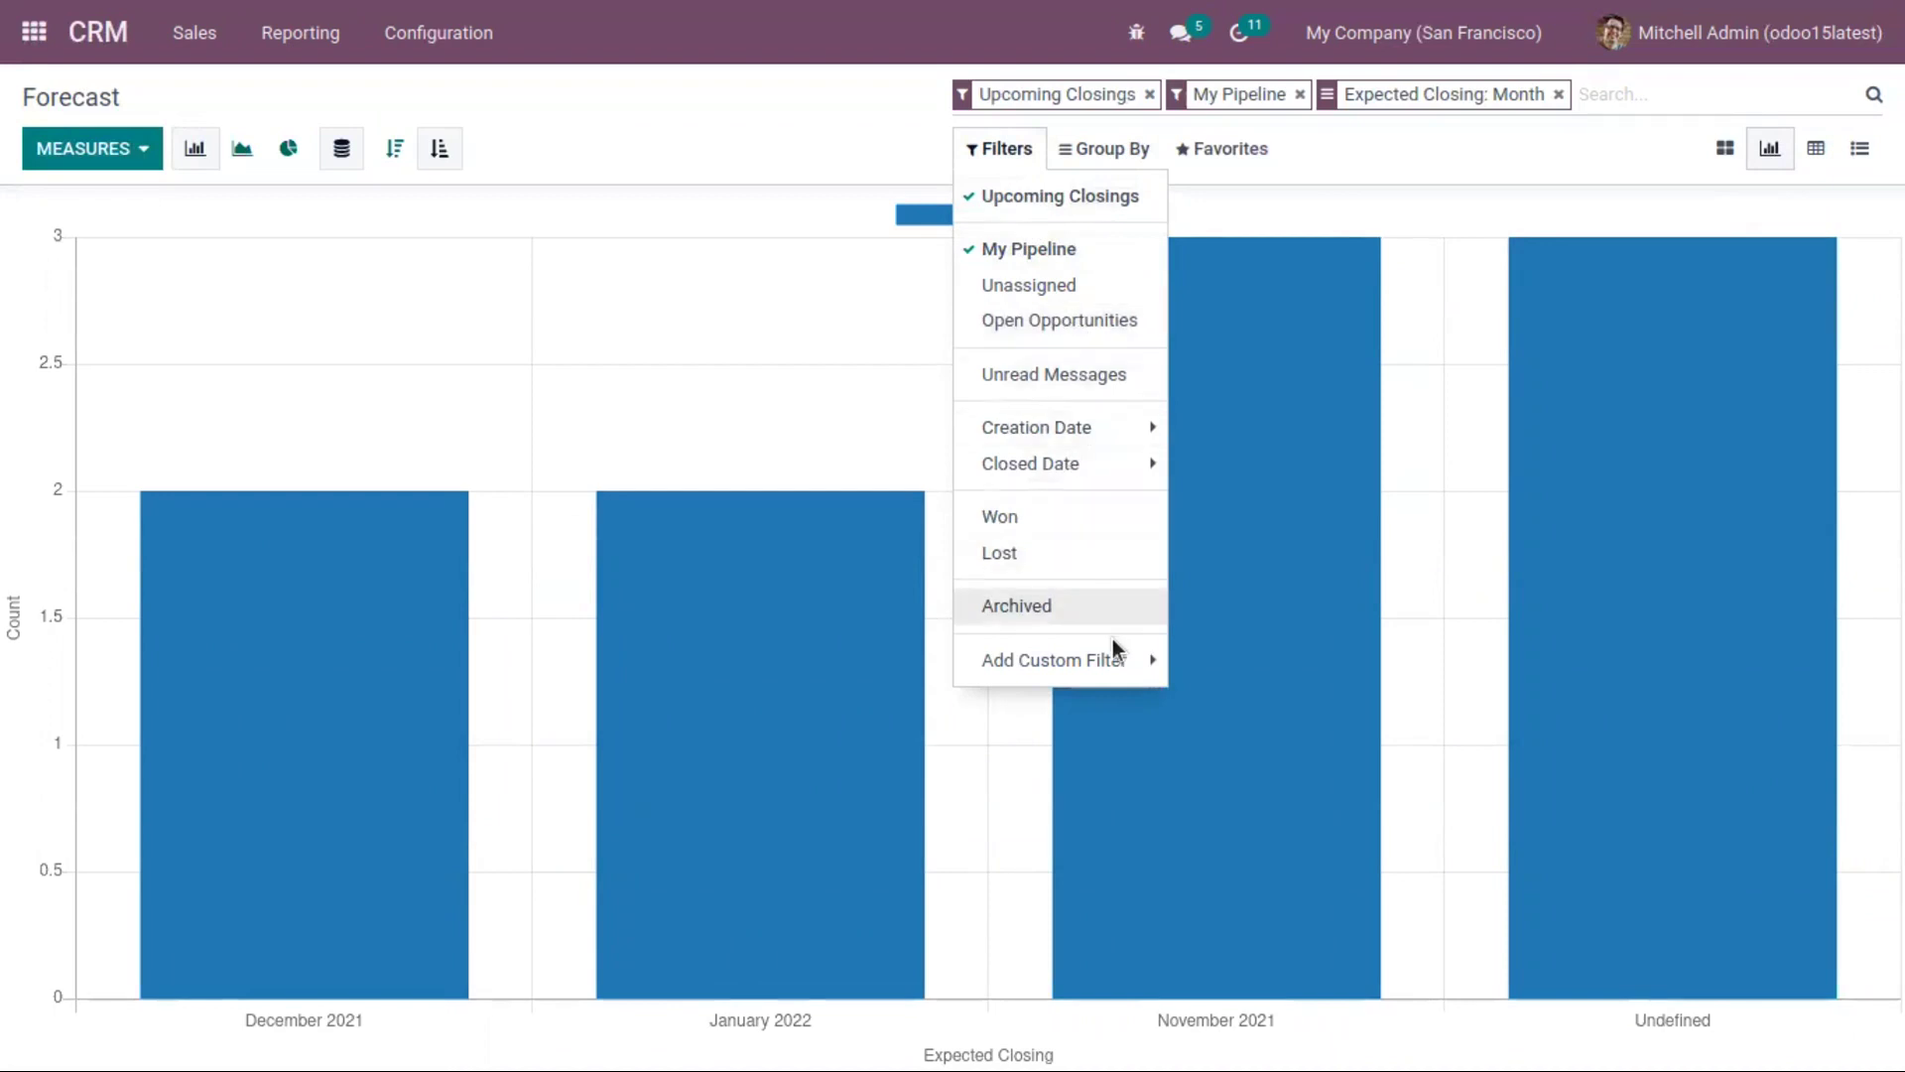
left_click(1115, 164)
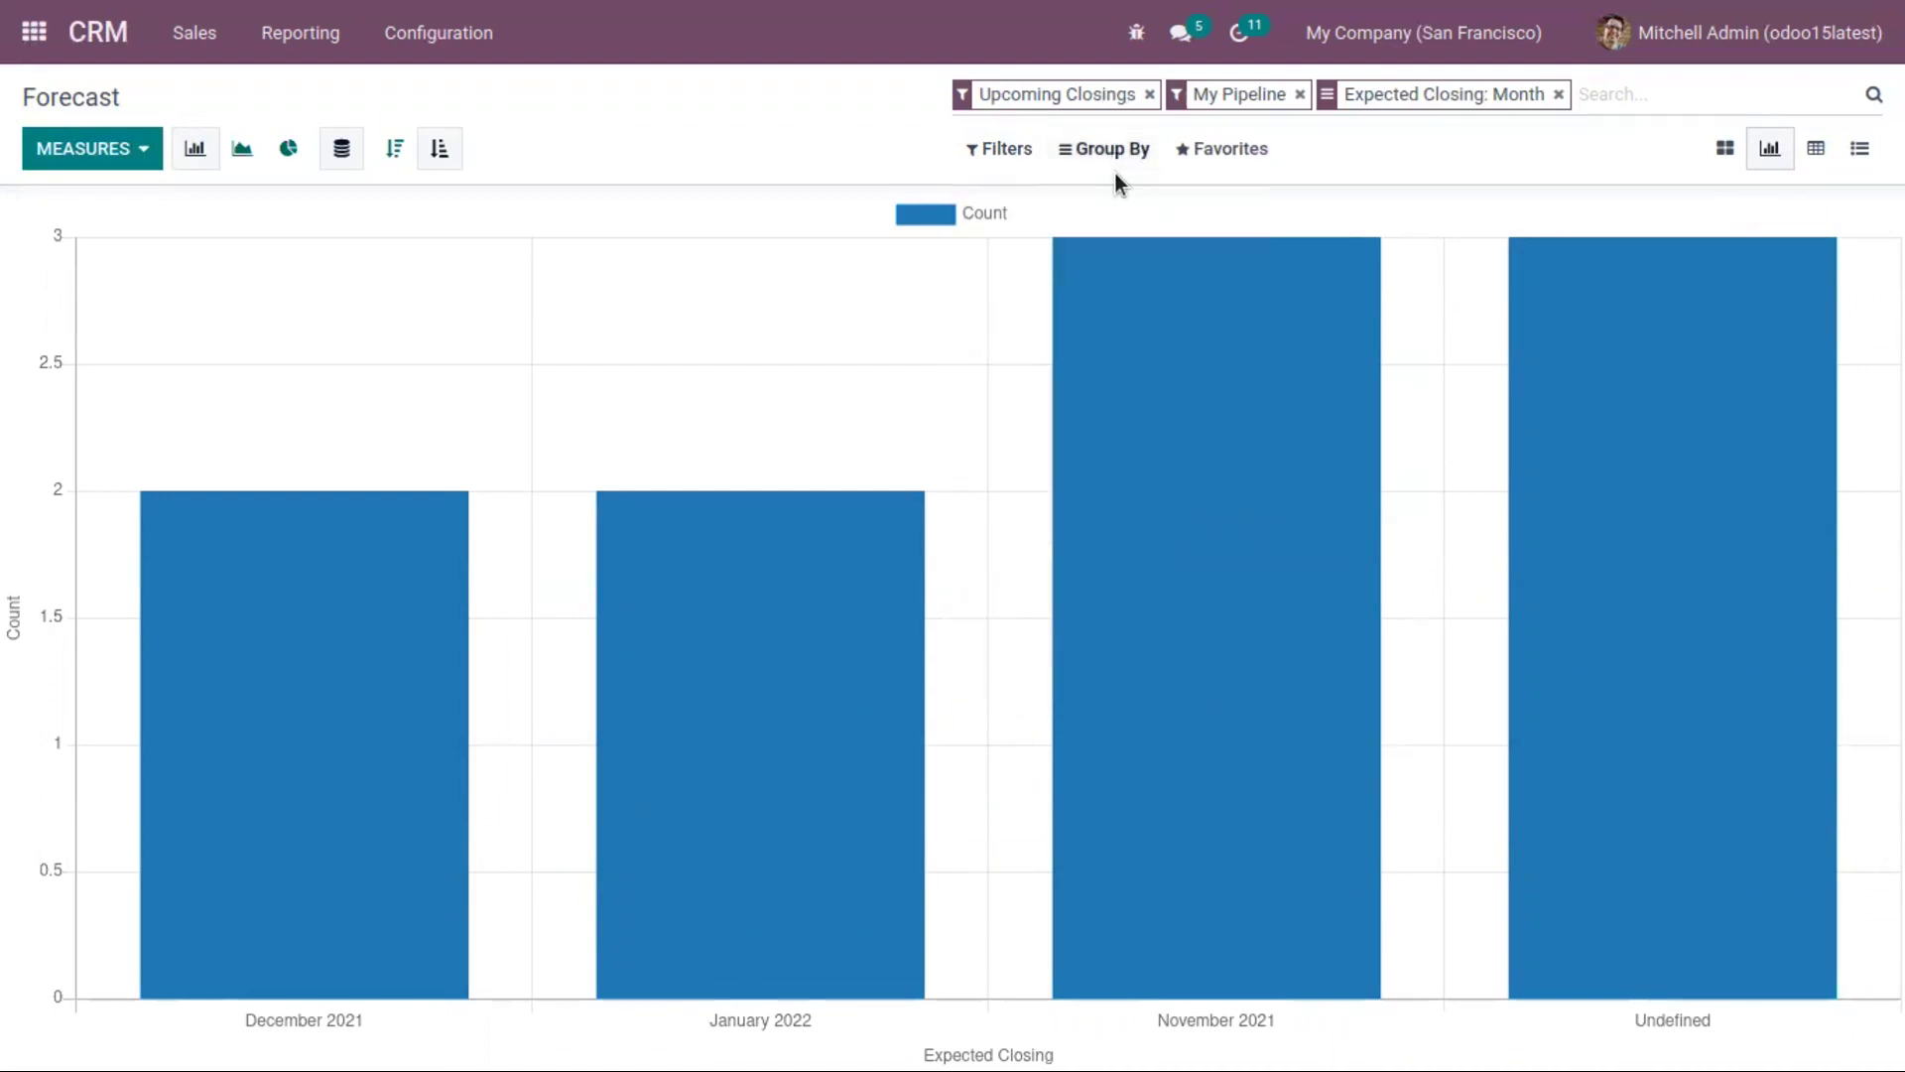
left_click(1114, 157)
left_click(1223, 690)
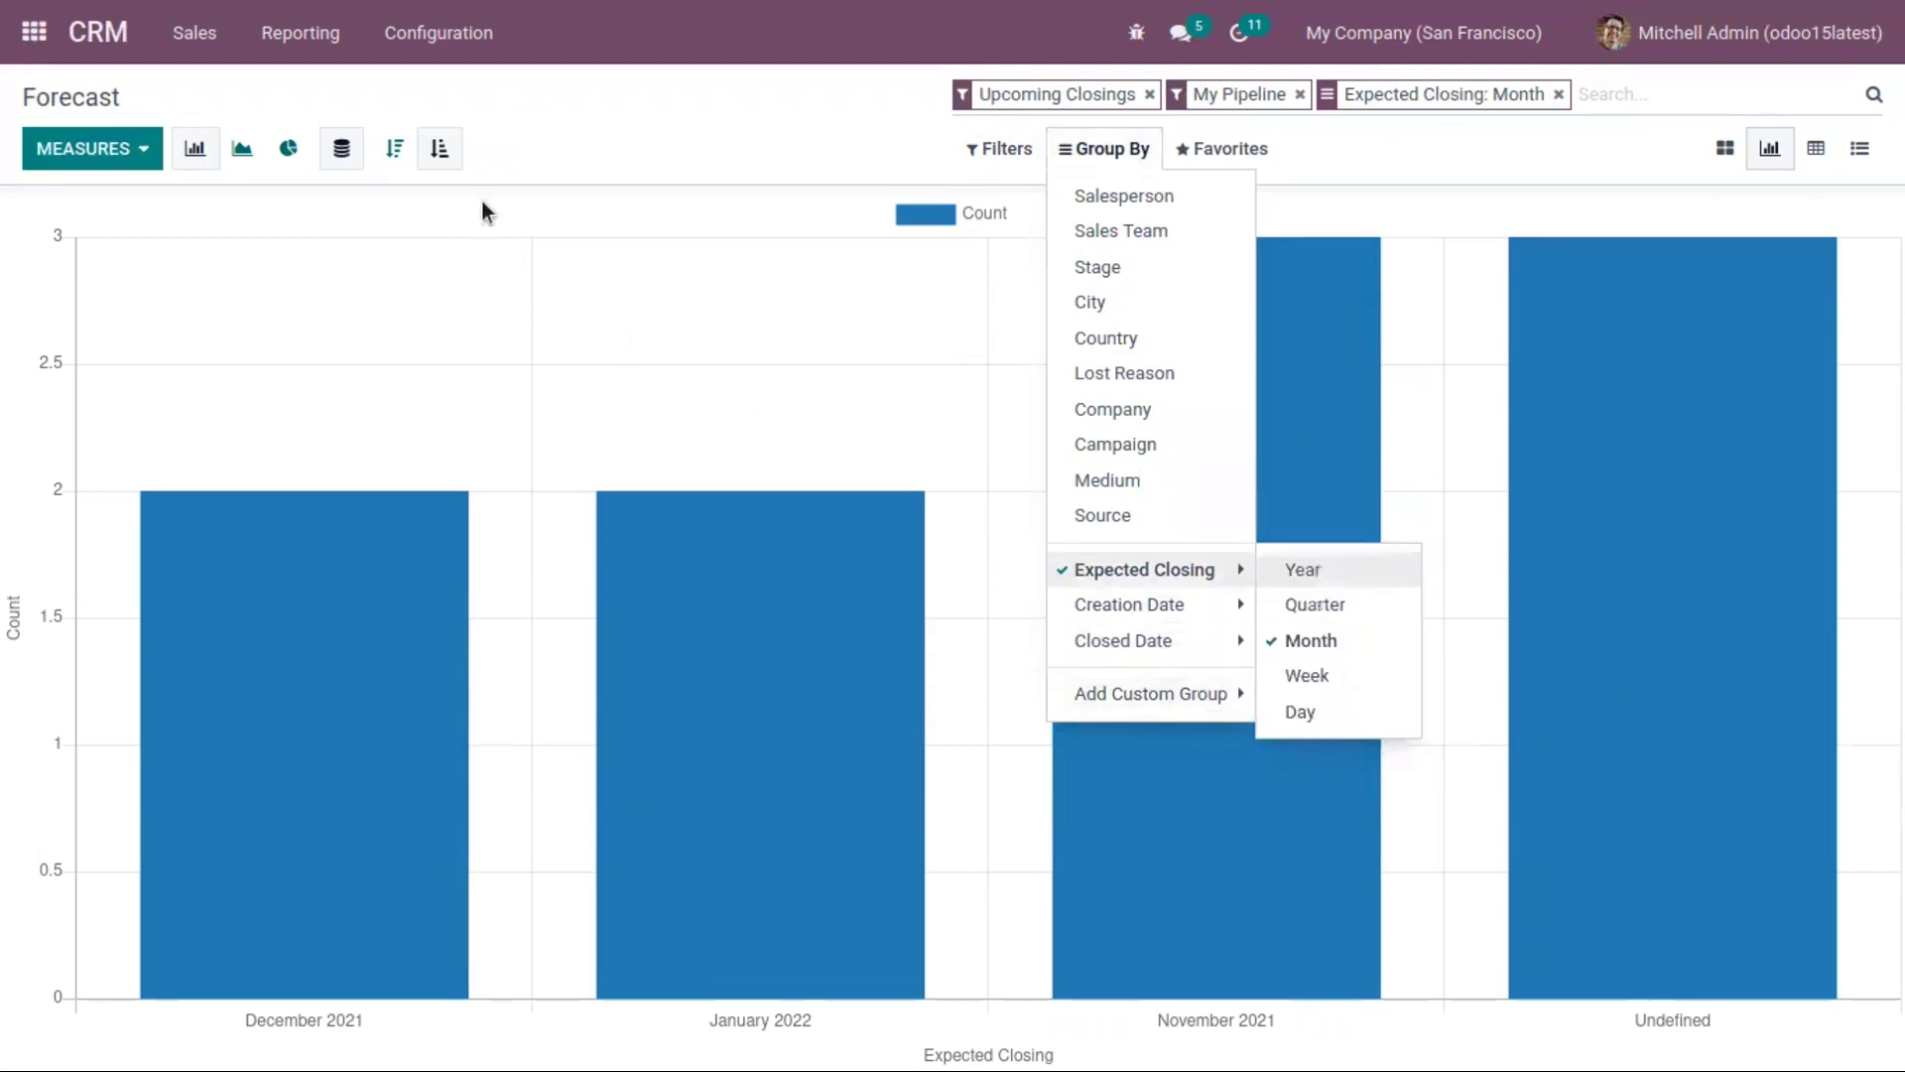
left_click(814, 131)
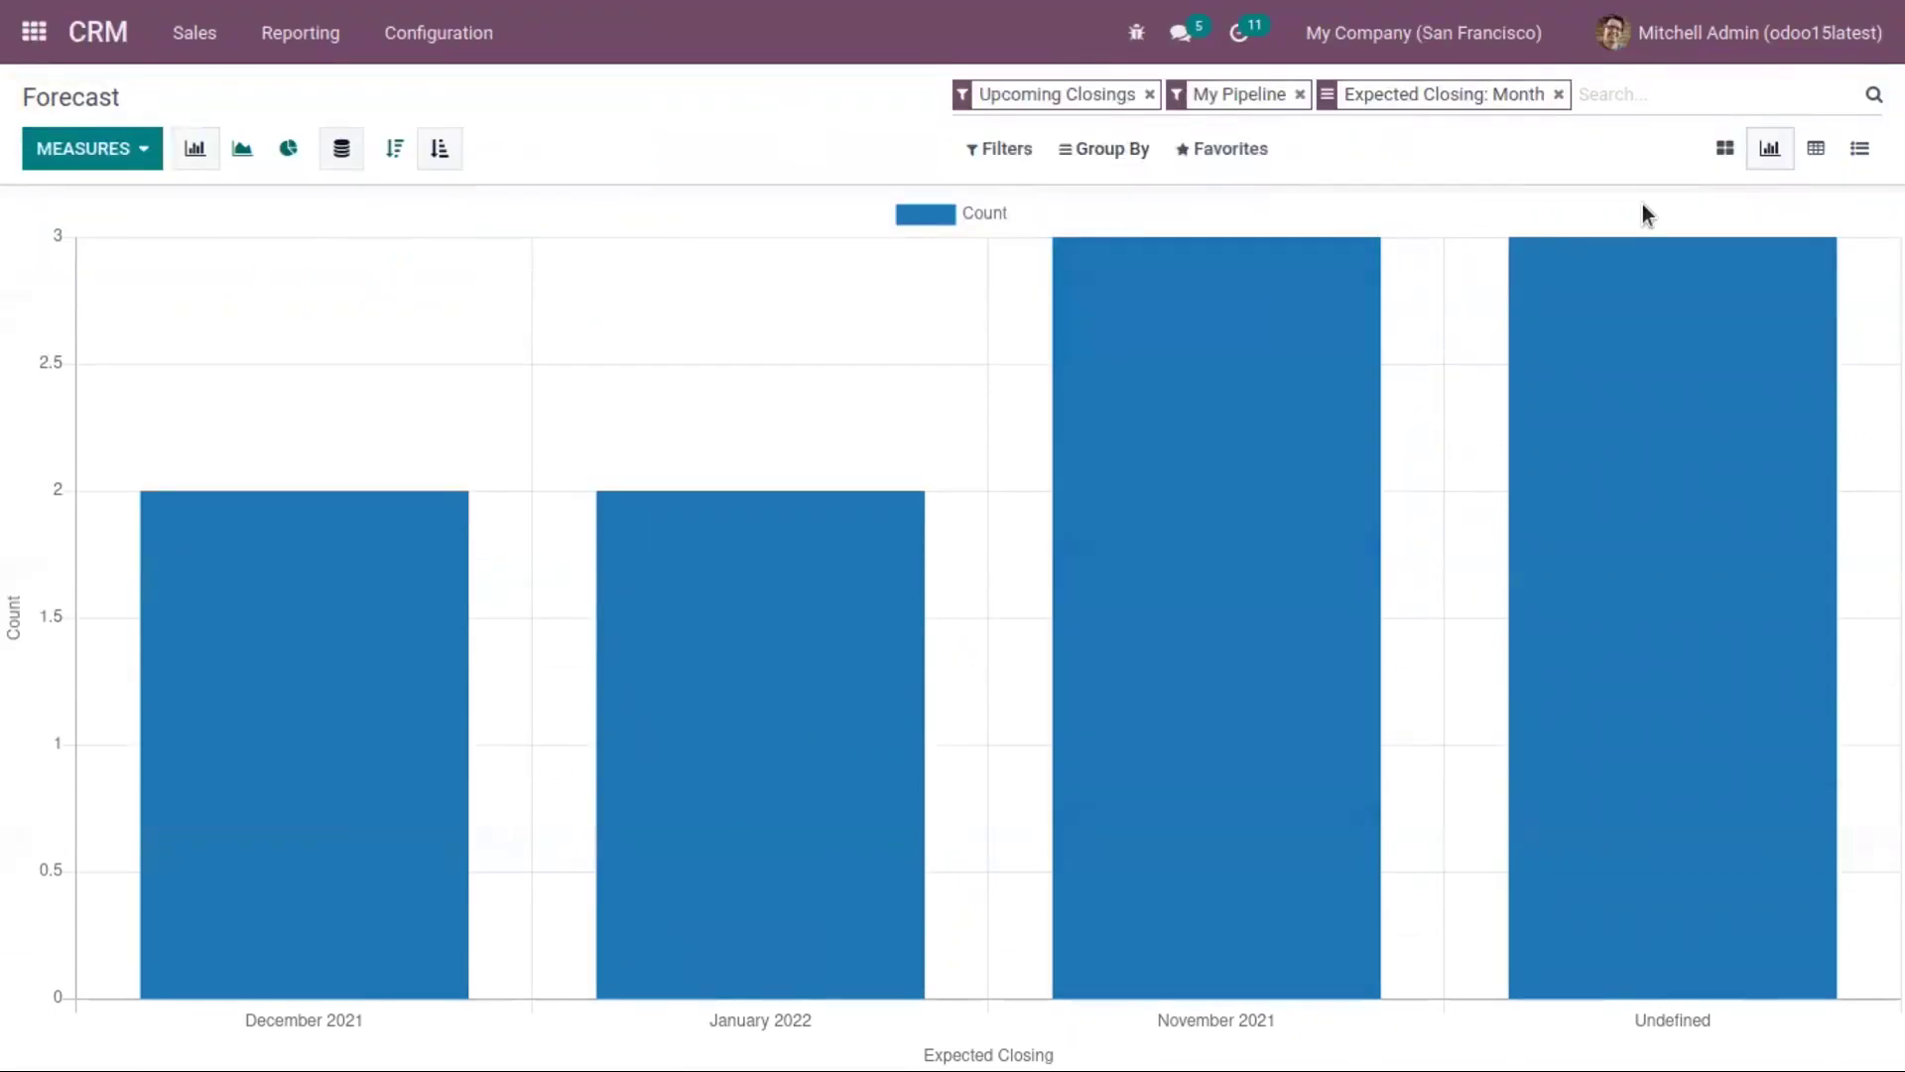
left_click(1725, 149)
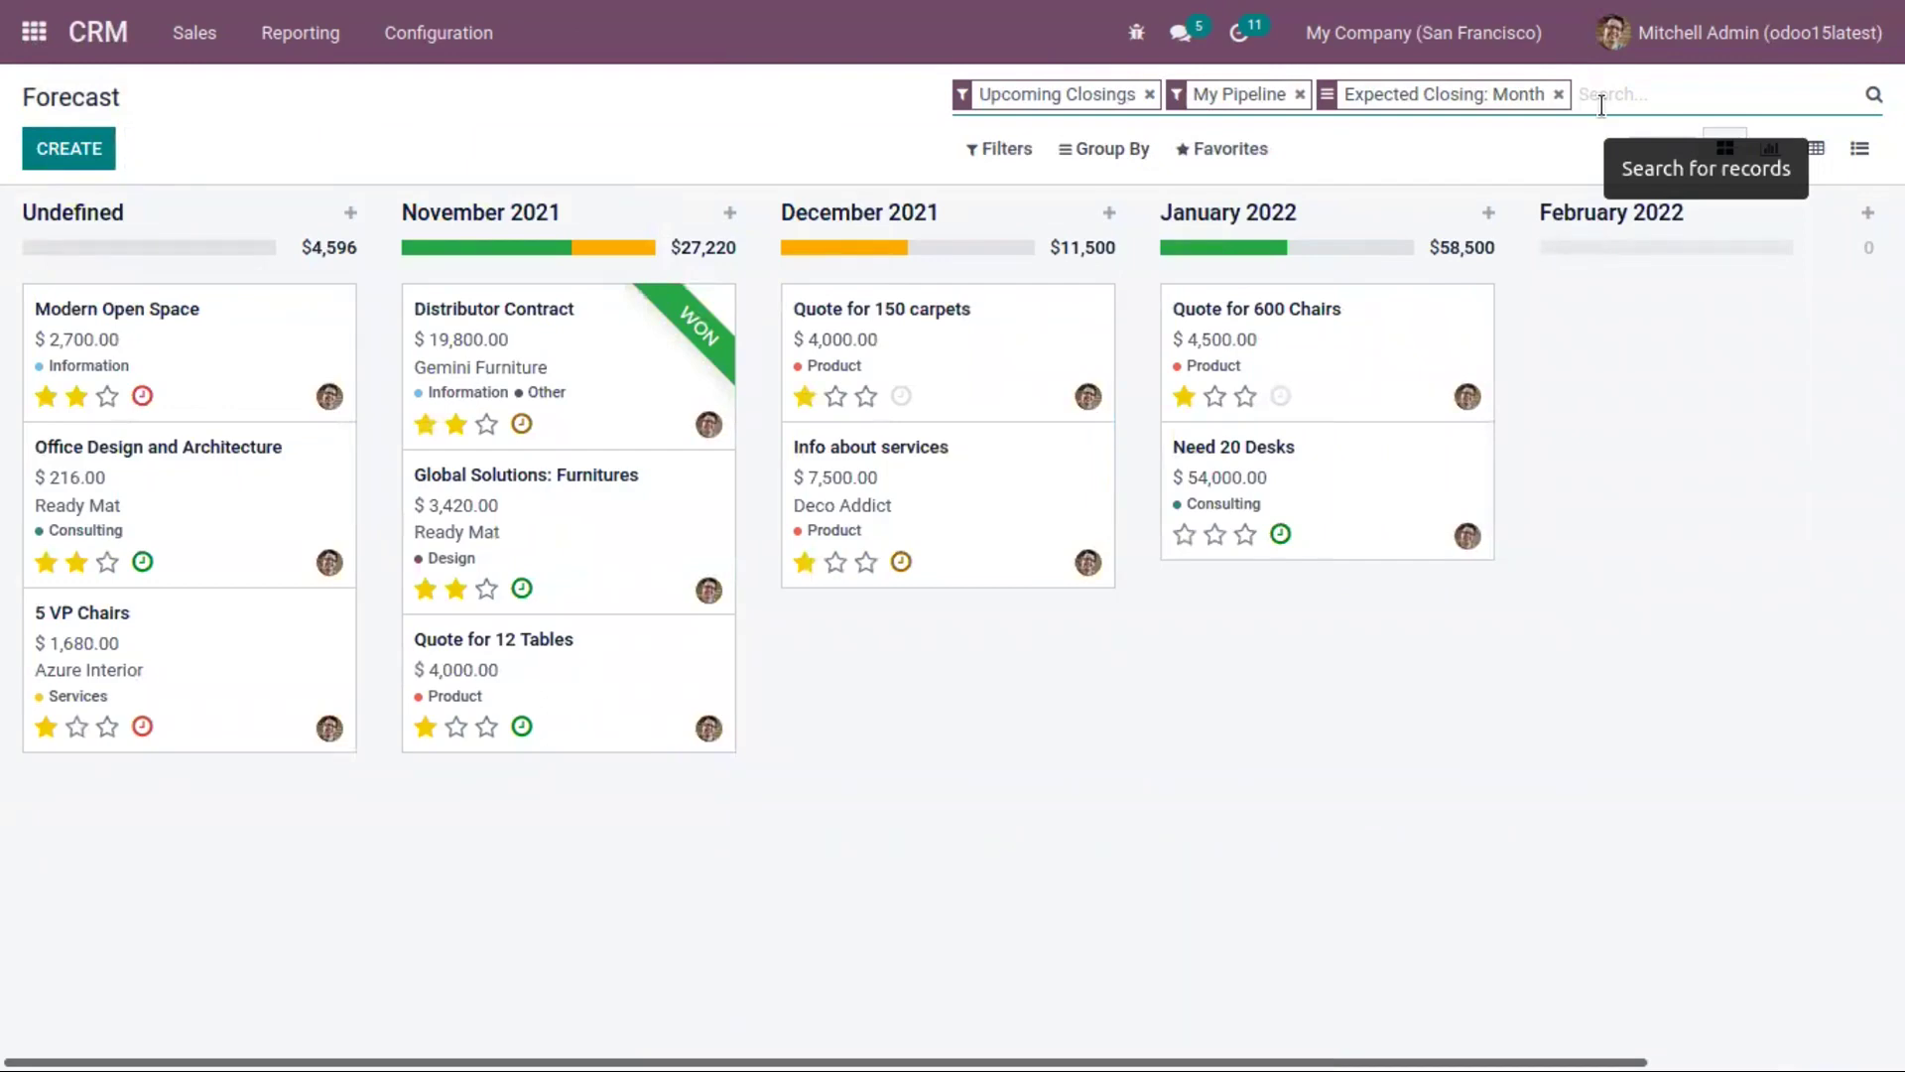
Search Opportunity for 'quote for 150', leaving only the Quote for 150 carpets card.
type("qou")
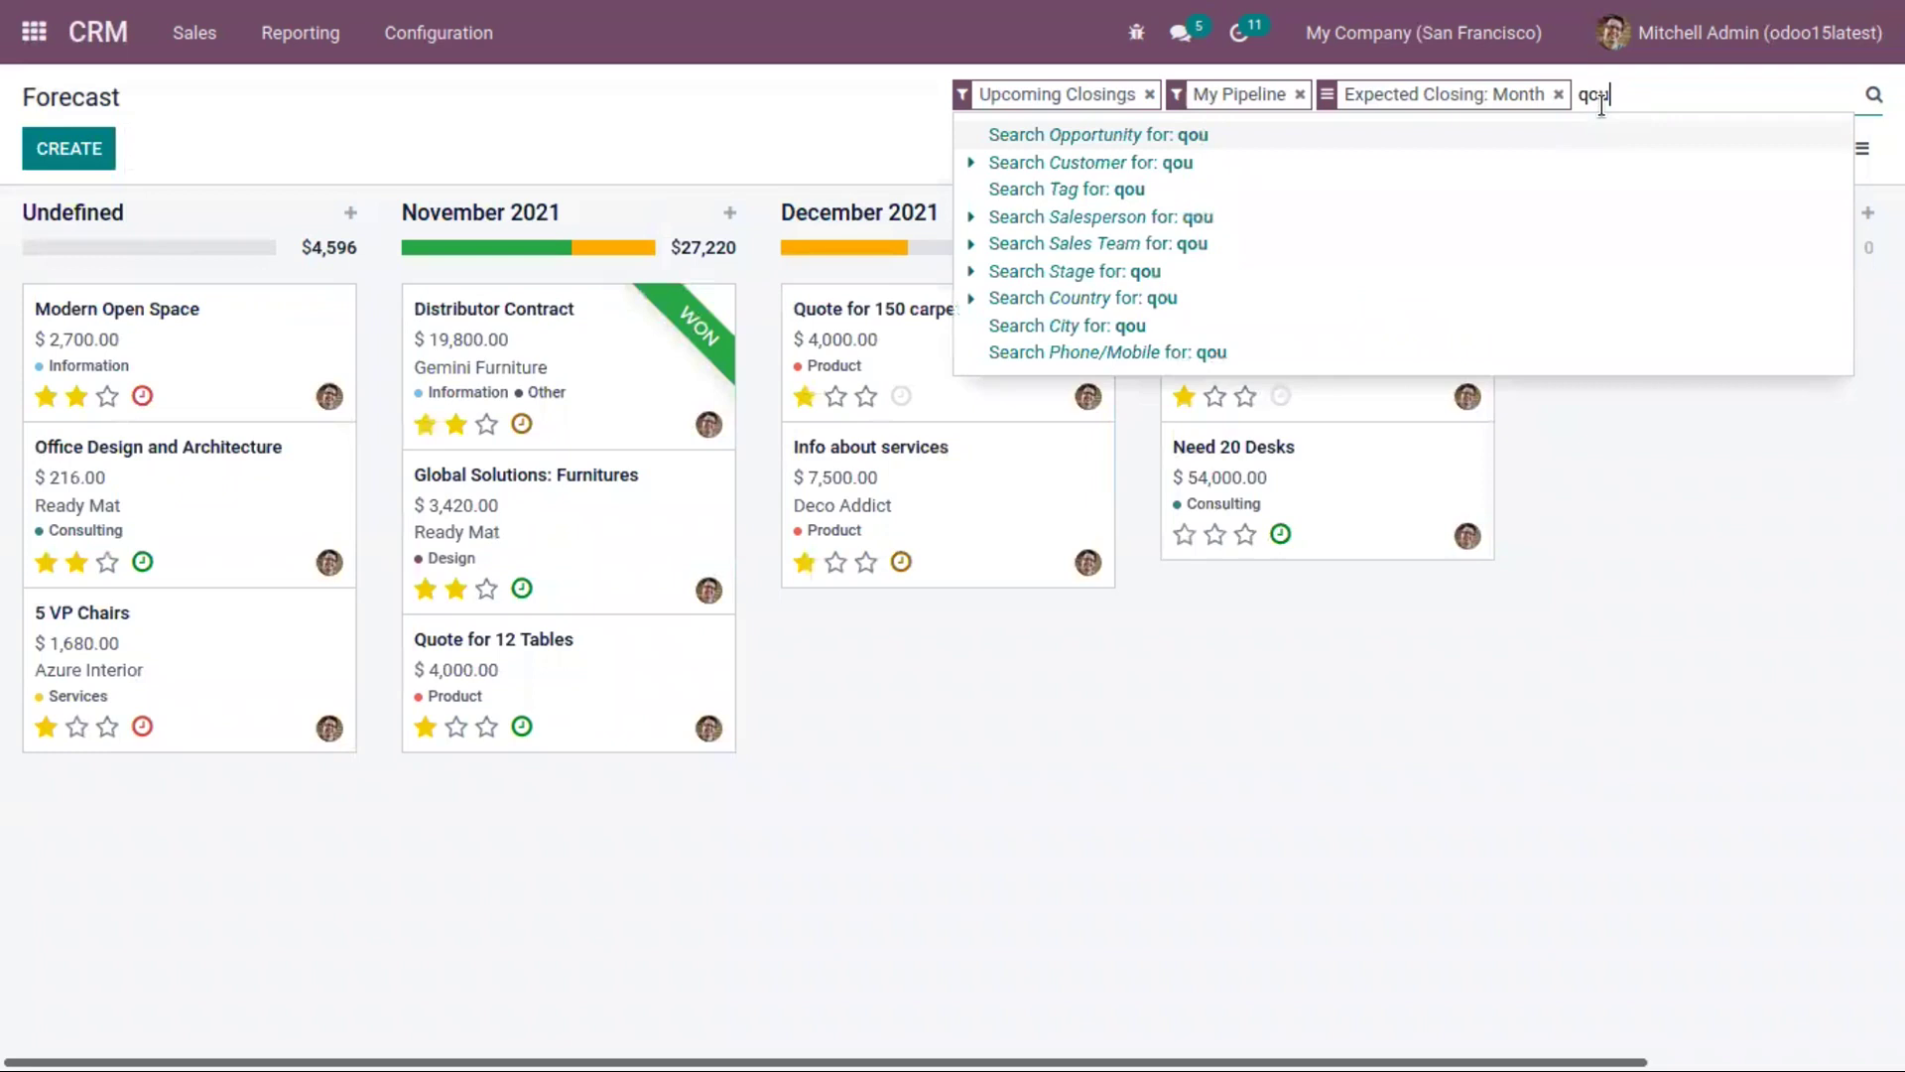
type("te")
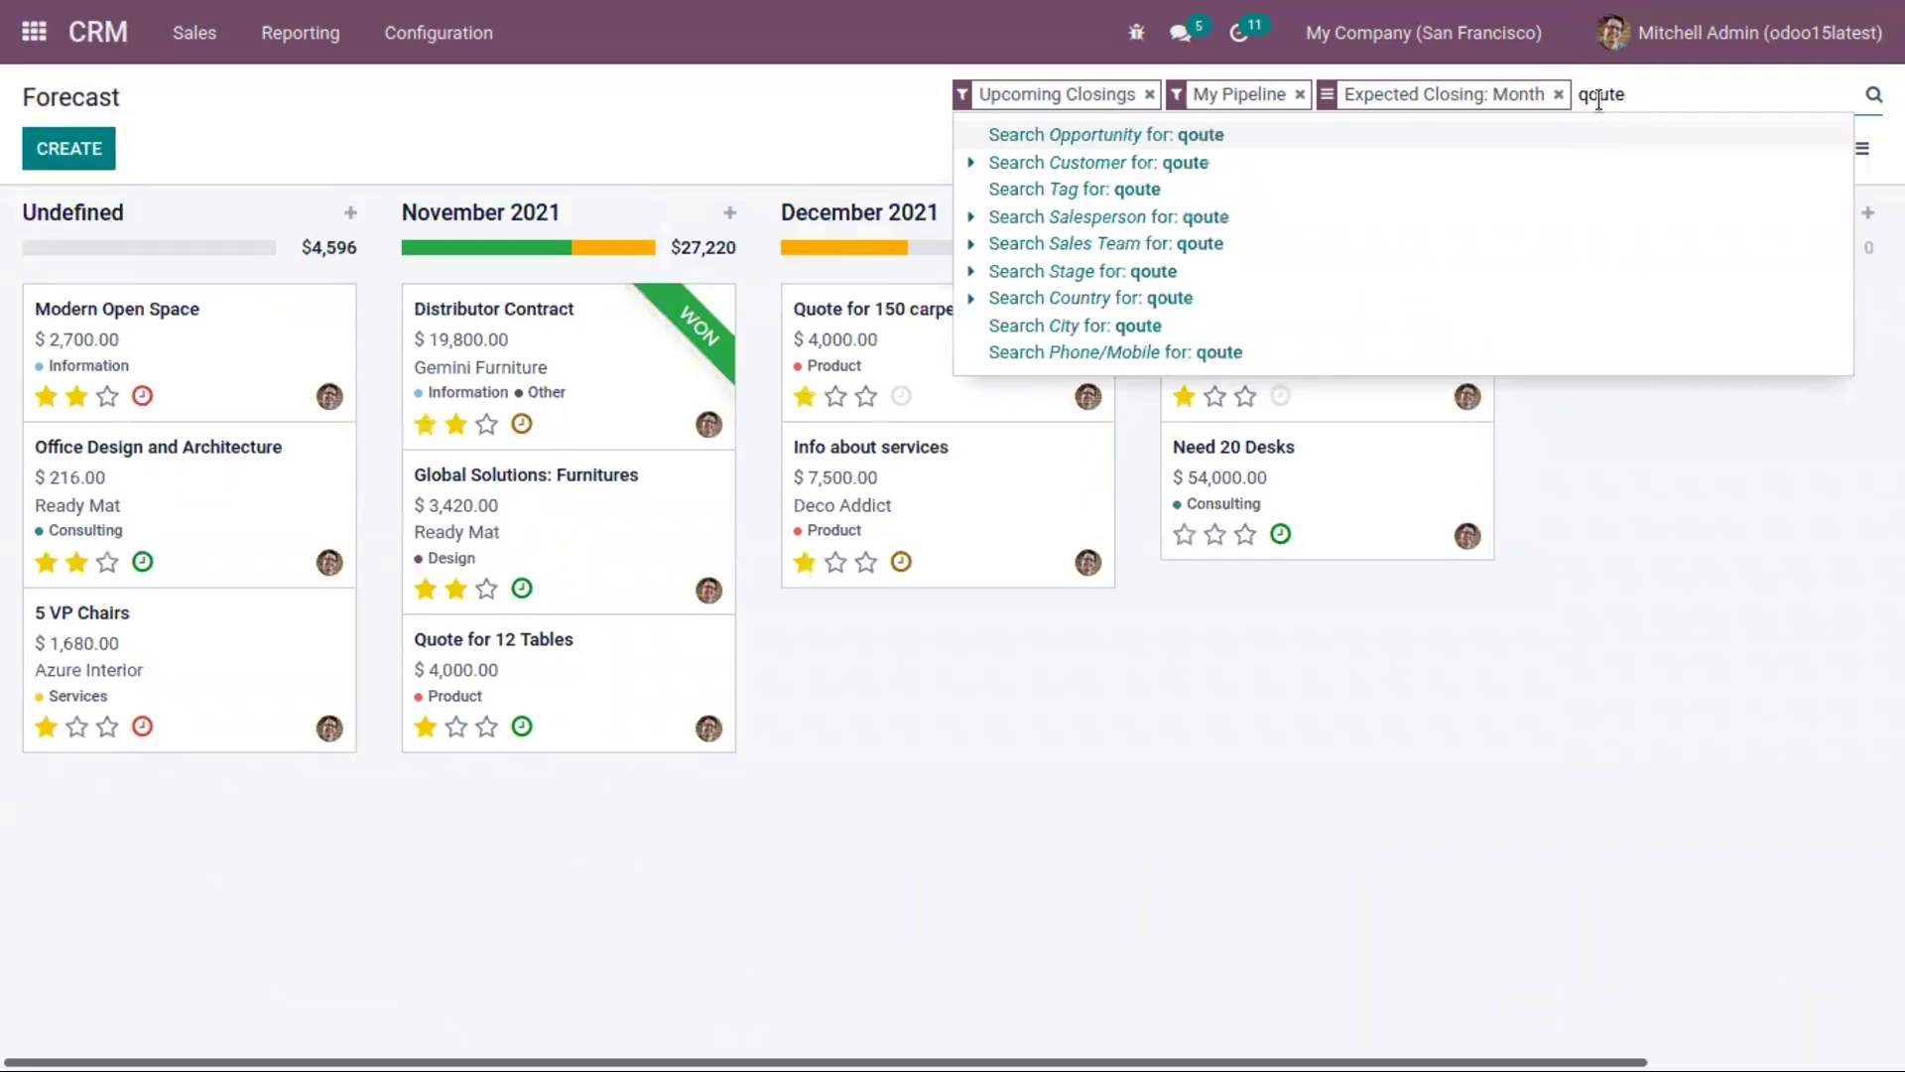
key("BackSpace")
key("BackSpace")
key("BackSpace")
key("BackSpace")
type("uote for 1")
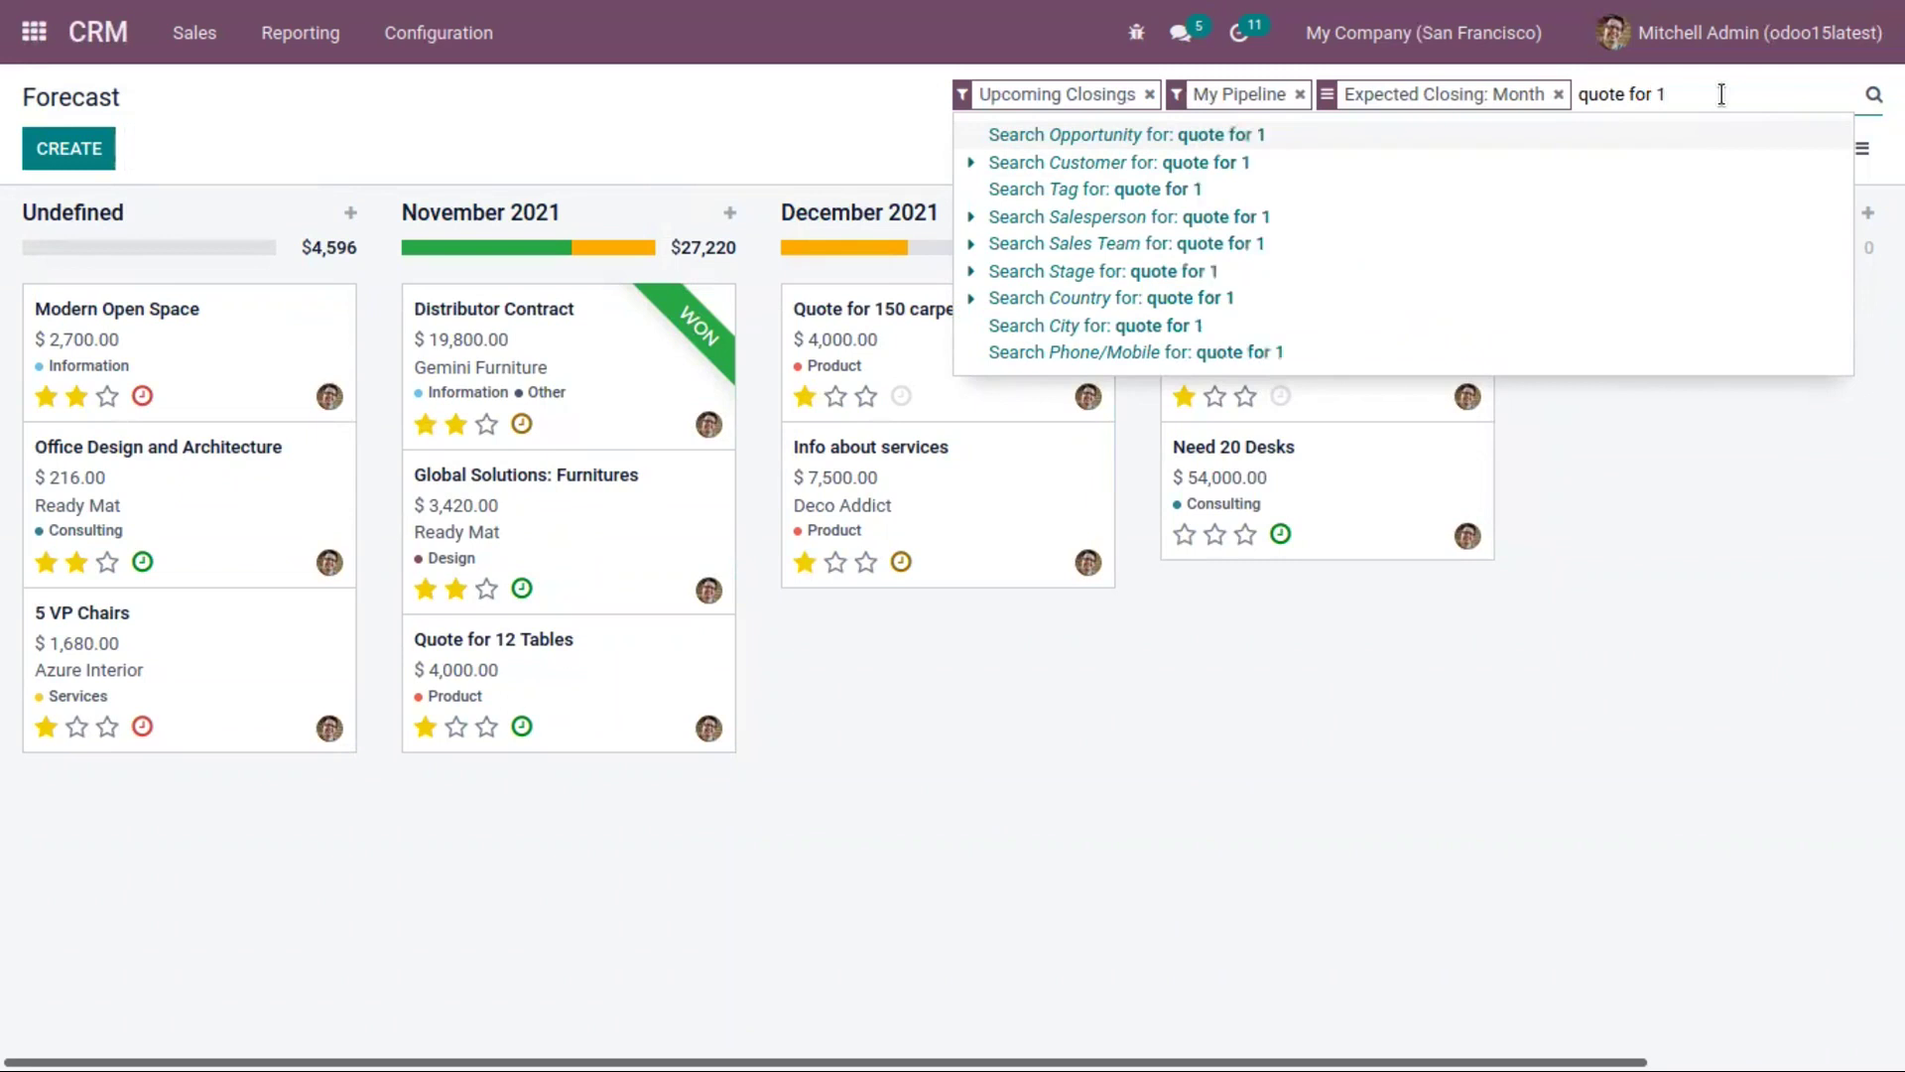
type("50")
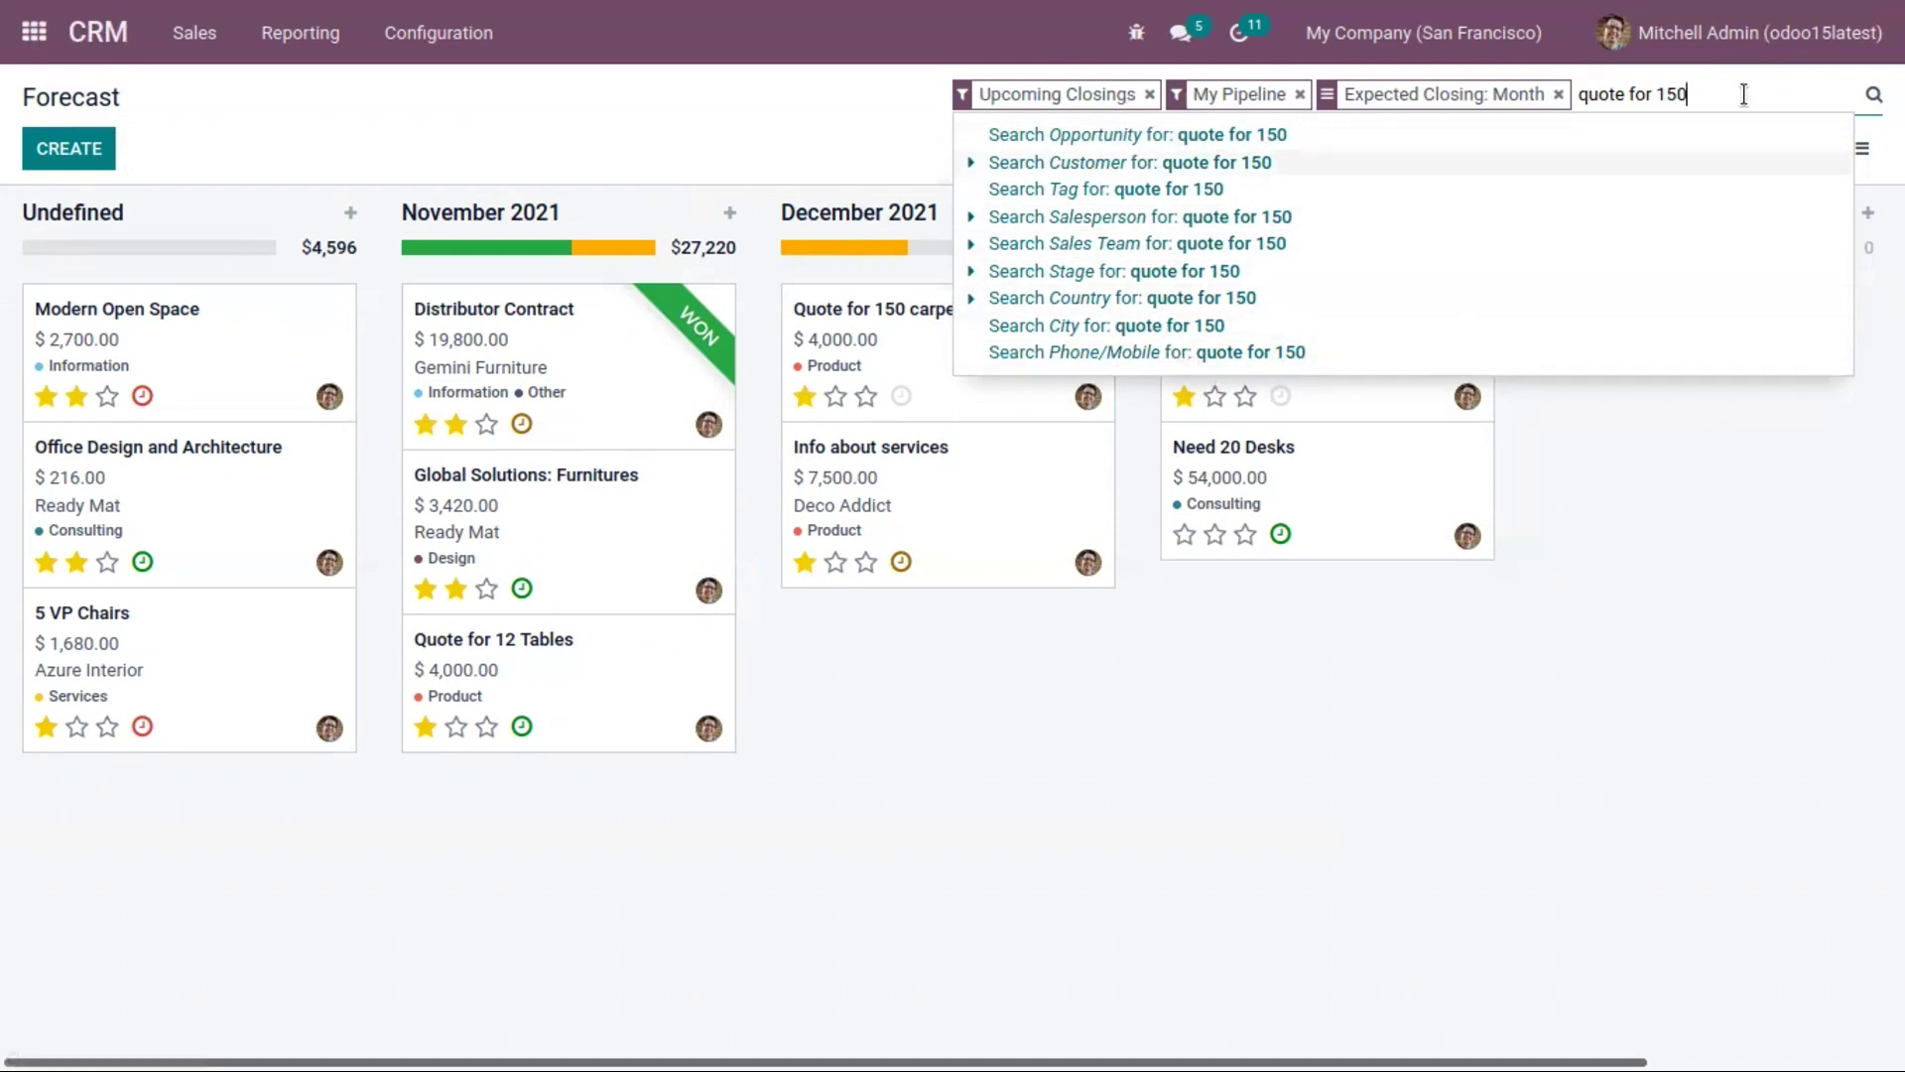
left_click(1223, 144)
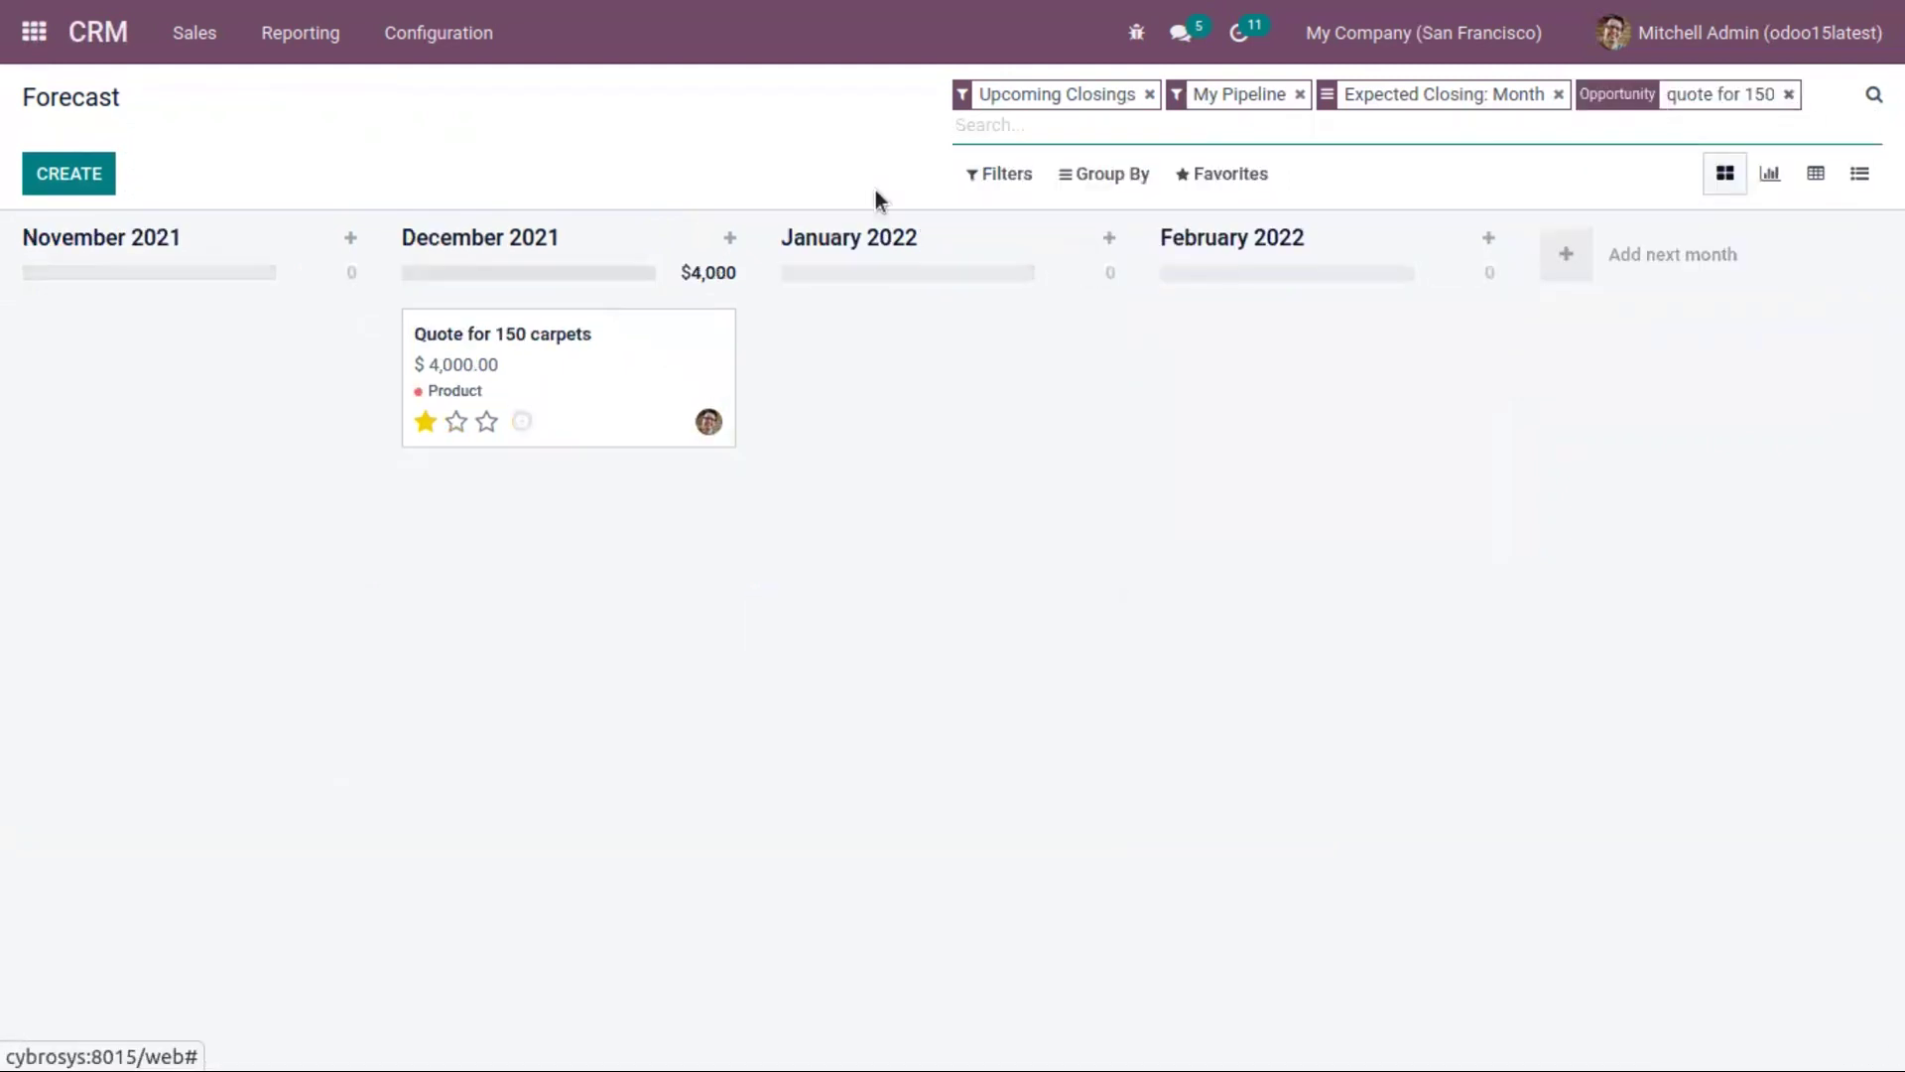